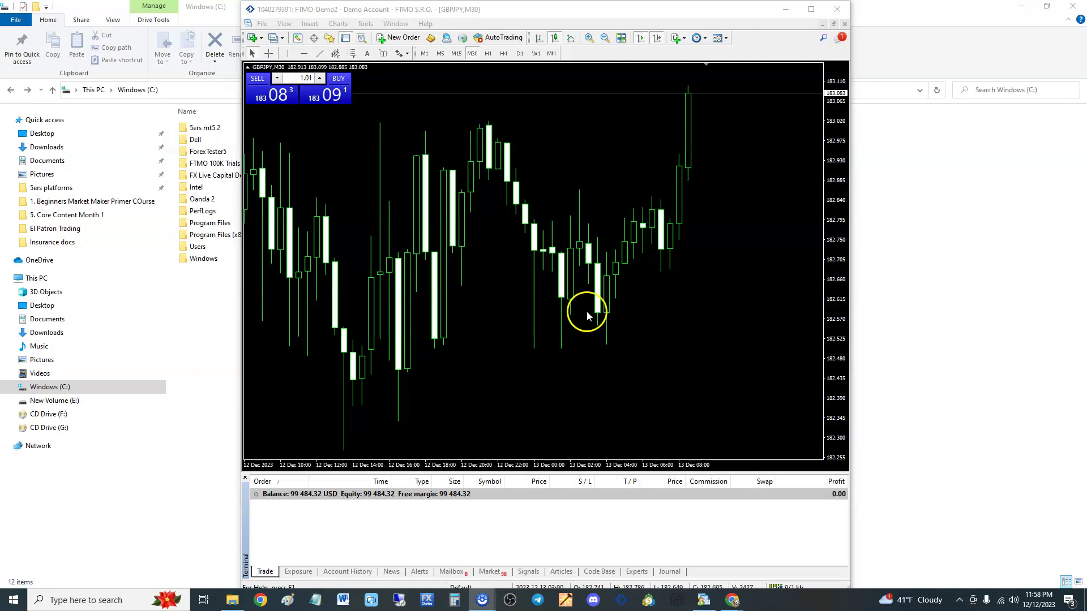
pyautogui.moveTo(456, 15); pyautogui.dragTo(433, 15)
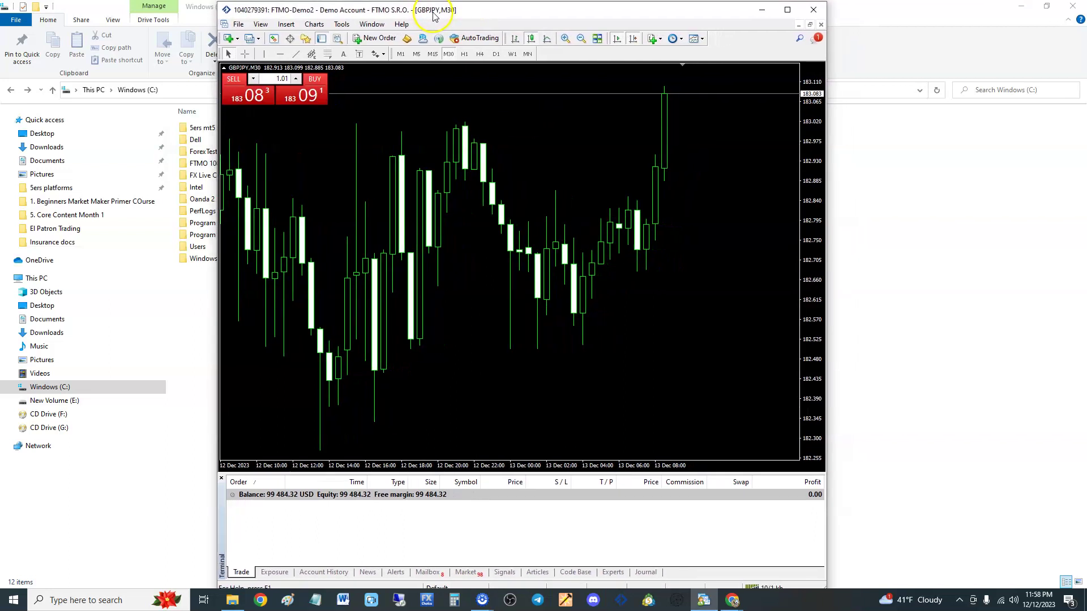
pyautogui.click(511, 147)
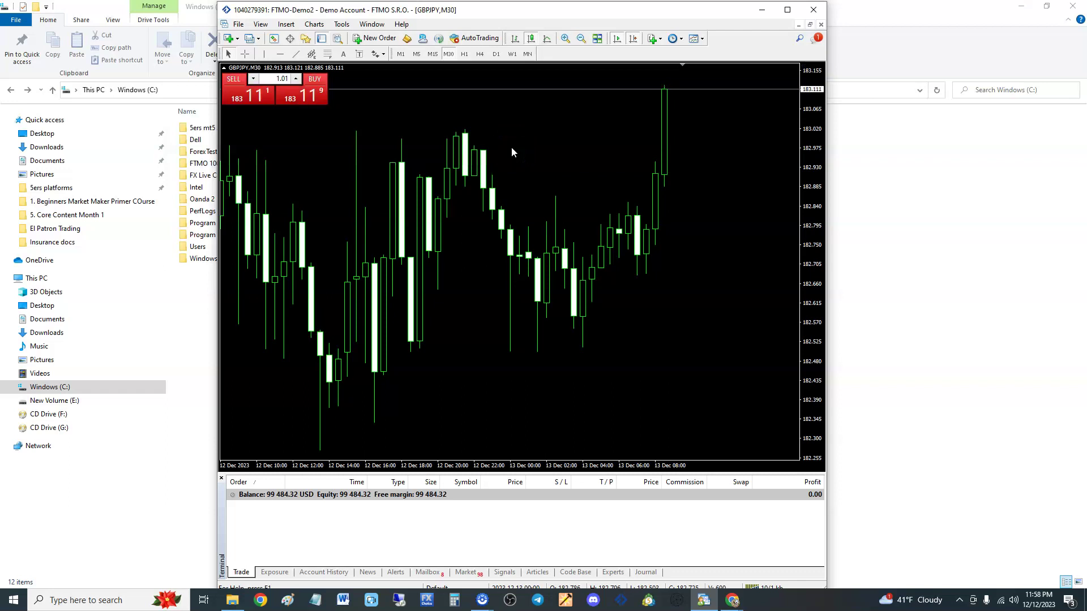
pyautogui.click(609, 209)
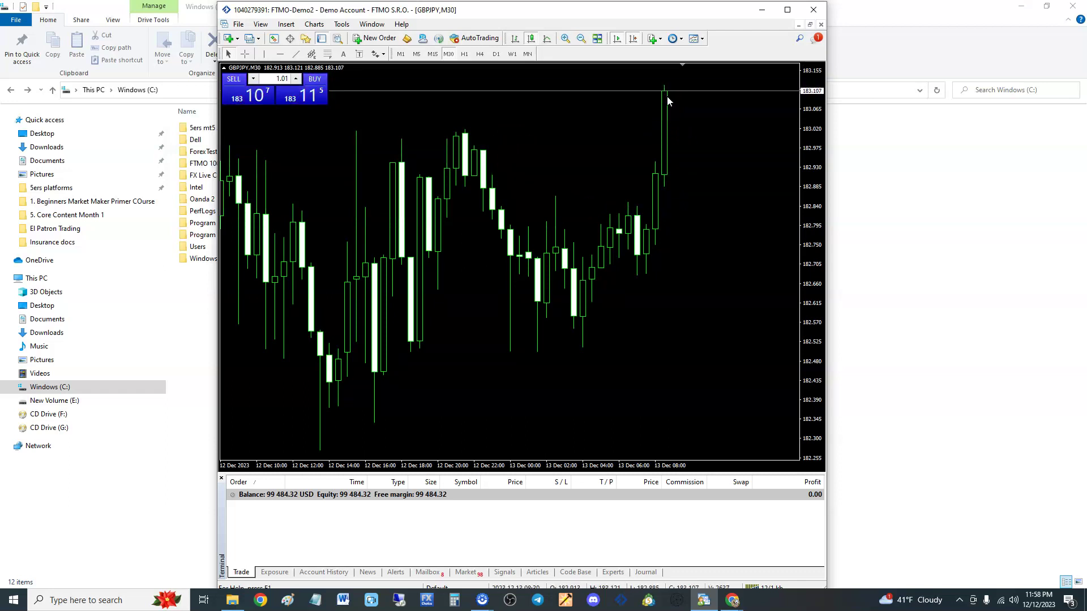
pyautogui.click(633, 218)
pyautogui.click(509, 312)
pyautogui.click(588, 351)
pyautogui.moveTo(410, 12); pyautogui.dragTo(414, 12)
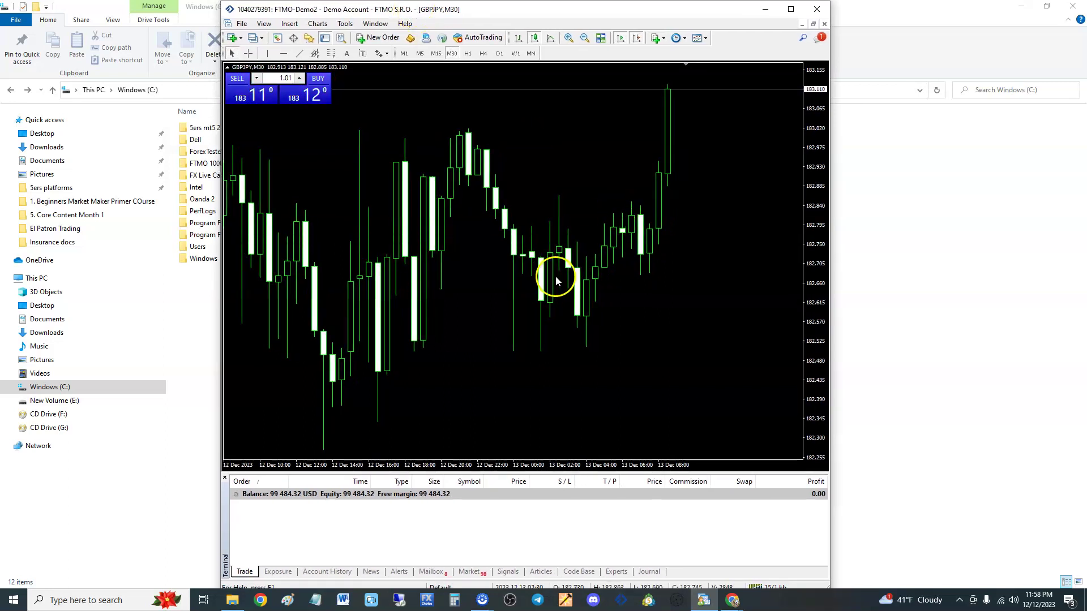
pyautogui.moveTo(432, 13); pyautogui.dragTo(489, 14)
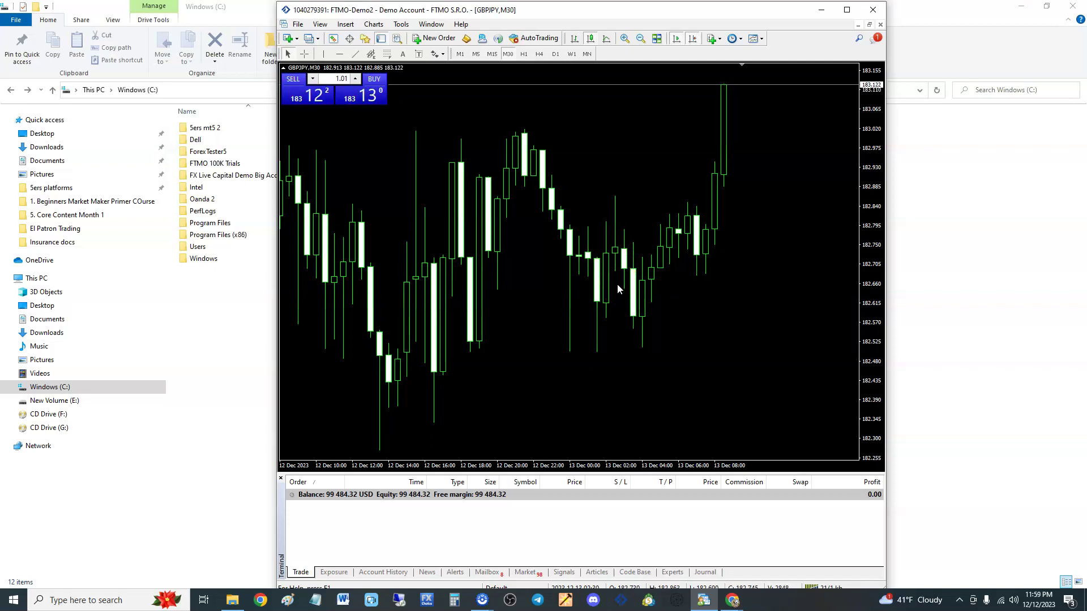
pyautogui.click(633, 284)
pyautogui.click(459, 266)
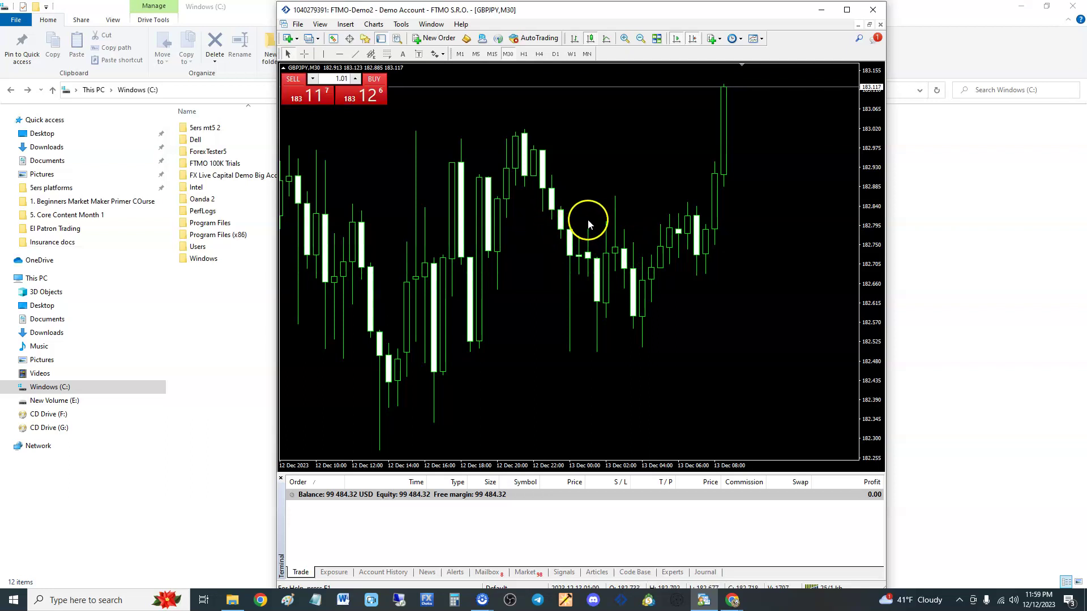
pyautogui.moveTo(424, 11); pyautogui.dragTo(492, 15)
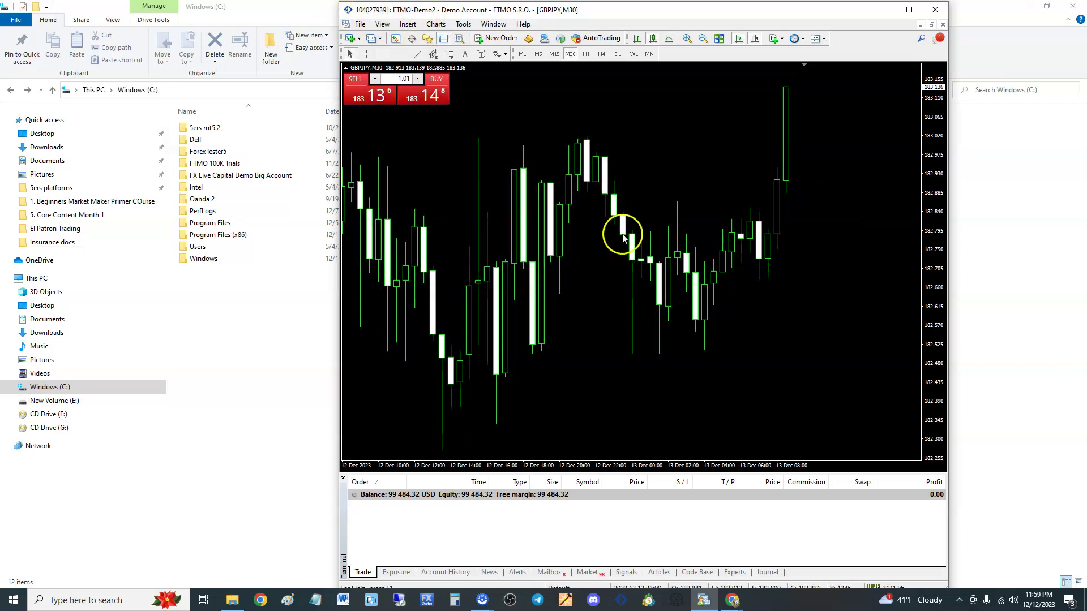
pyautogui.moveTo(616, 20); pyautogui.dragTo(606, 22)
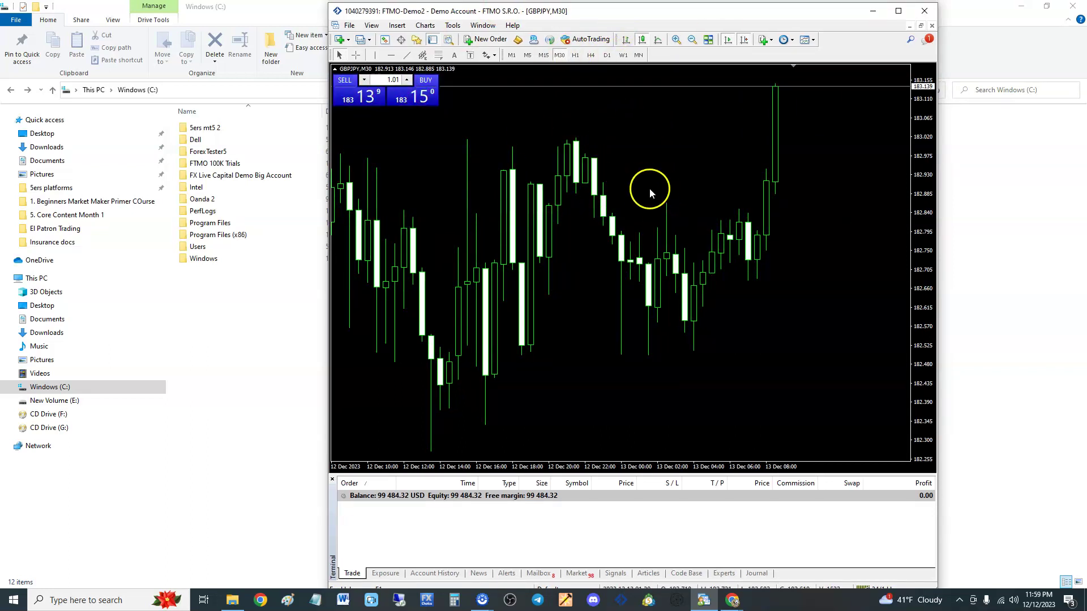
# Close the trading terminal, look into the FTMO MetaTrader 4 folder in Program Files (x86), and return to drive C.
pyautogui.click(925, 12)
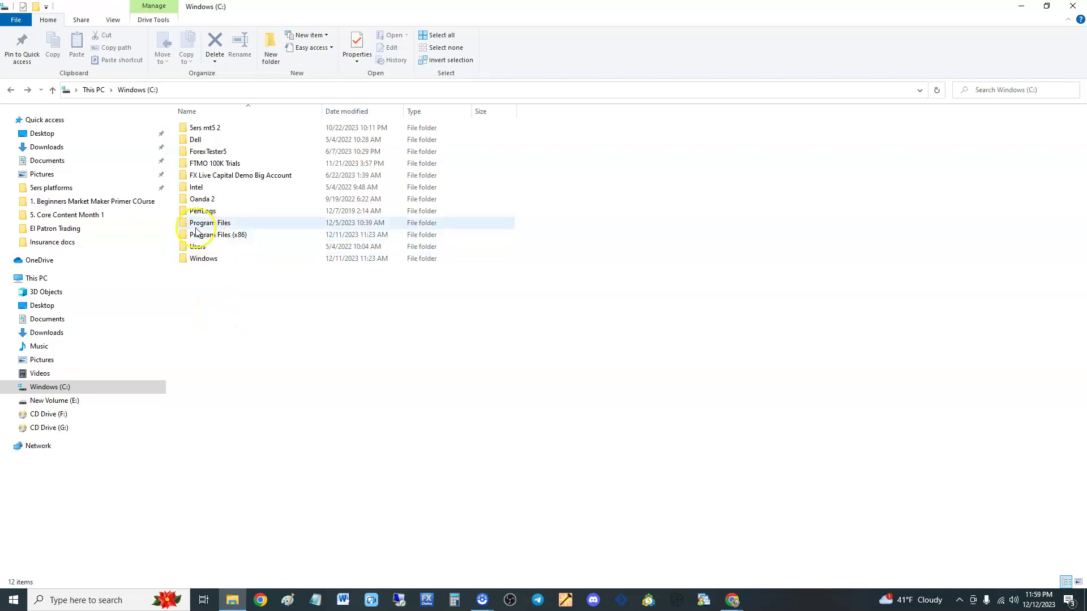
pyautogui.doubleClick(245, 235)
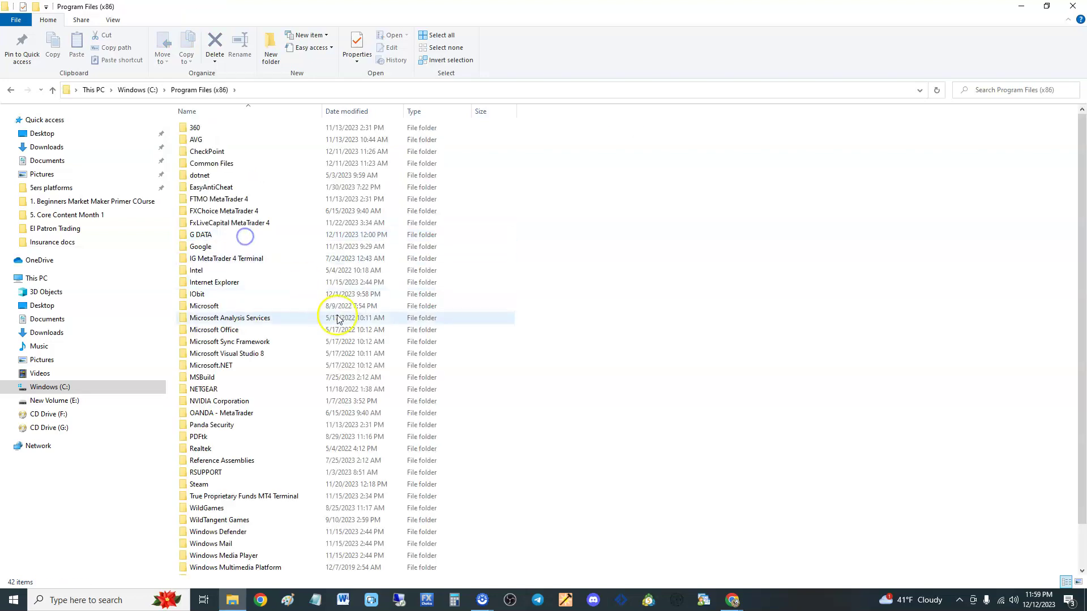
pyautogui.doubleClick(218, 201)
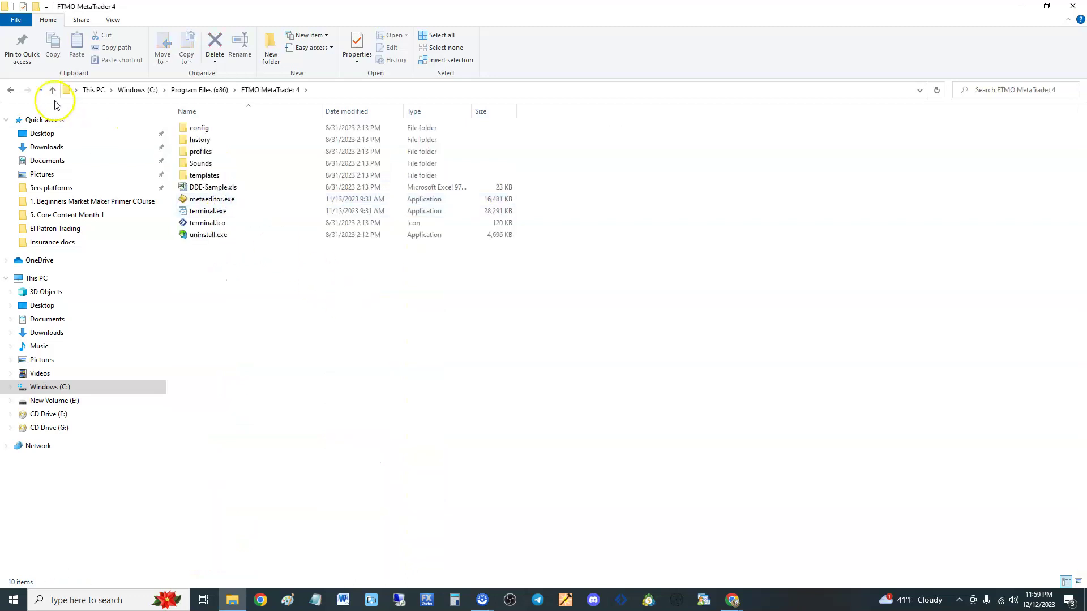
pyautogui.click(10, 90)
pyautogui.click(11, 90)
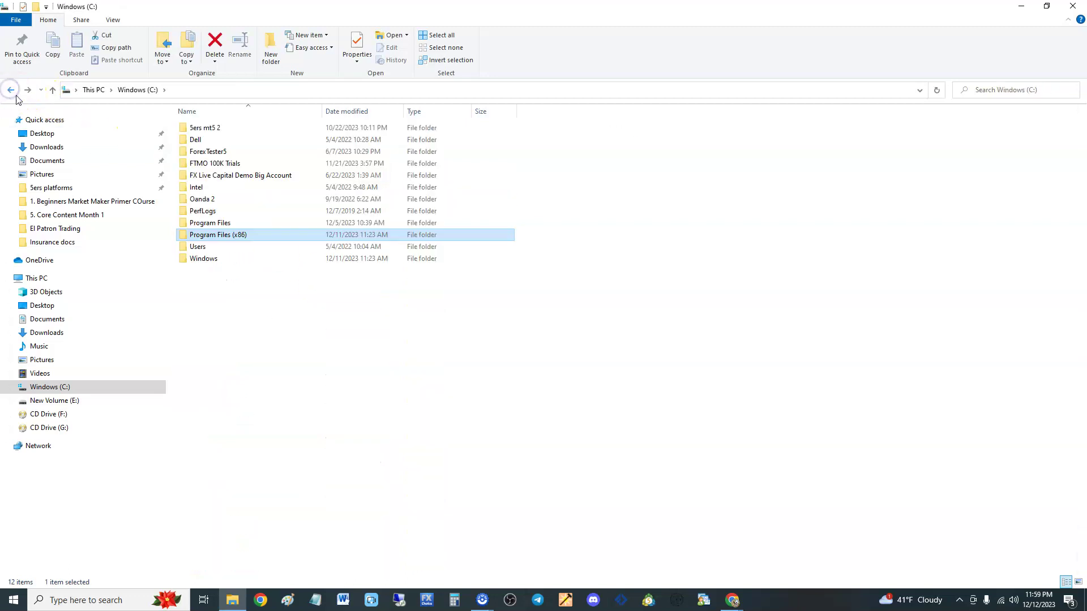
pyautogui.click(237, 315)
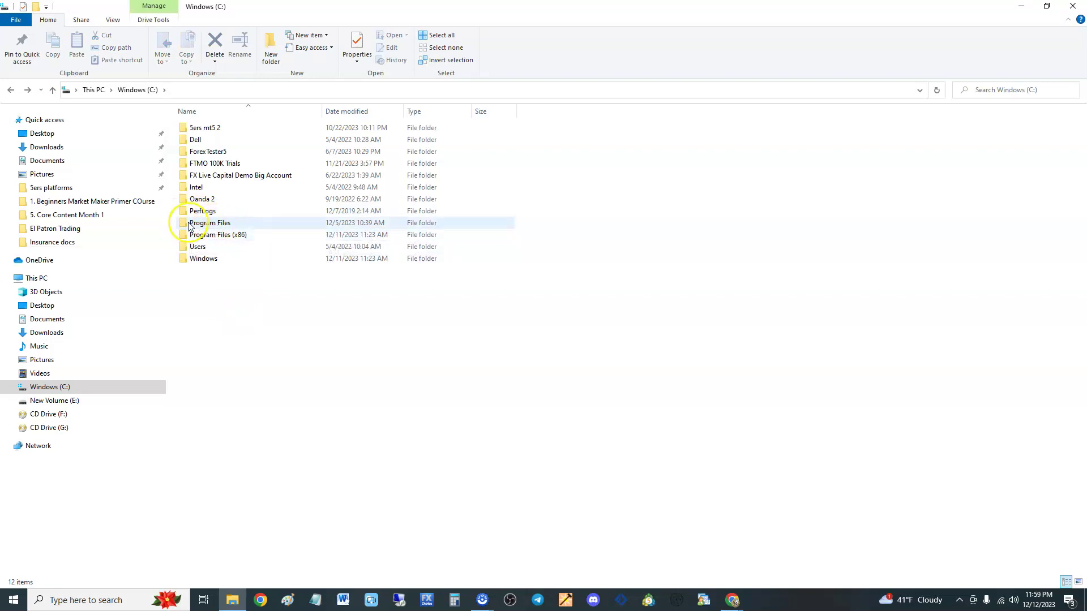
# Look into Five Percent Online MetaTrader 5 under Program Files, check Program Files (x86), and return to drive C.
pyautogui.doubleClick(226, 223)
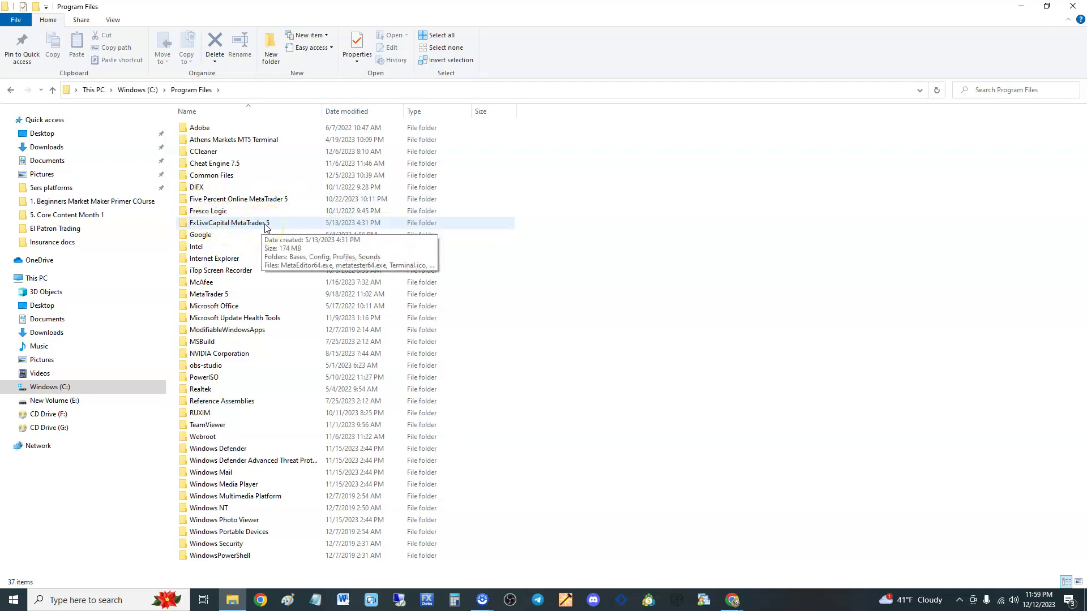
pyautogui.doubleClick(266, 198)
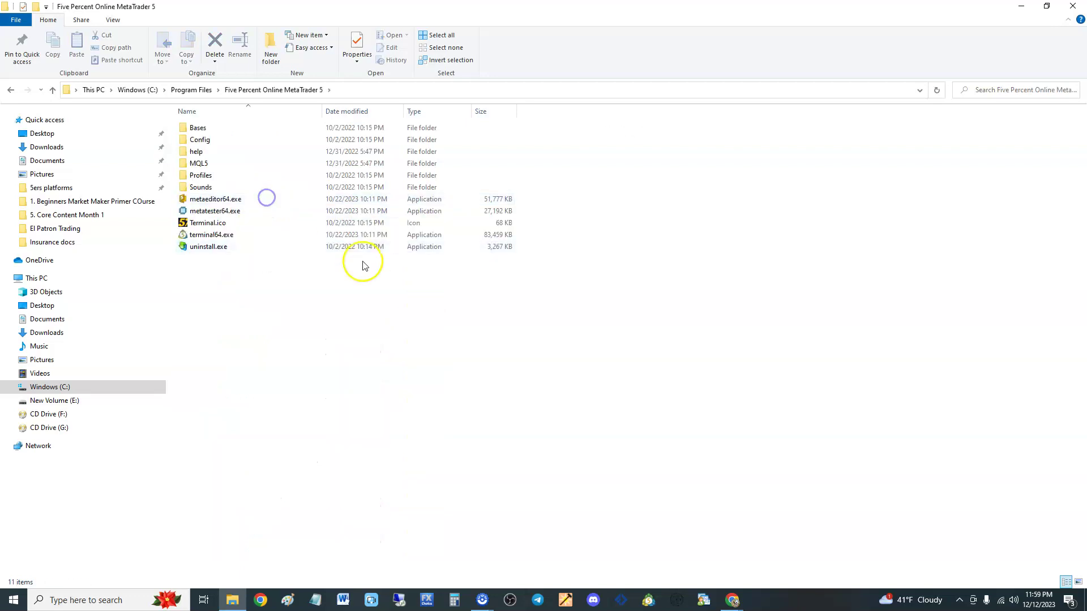
pyautogui.click(11, 90)
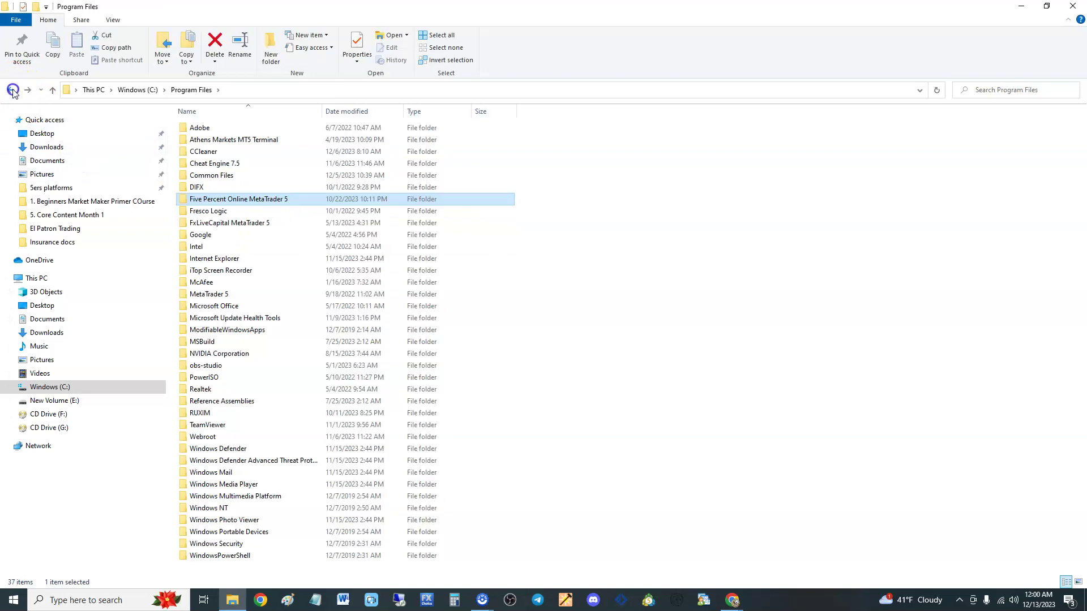
pyautogui.click(12, 91)
pyautogui.click(235, 235)
pyautogui.doubleClick(234, 236)
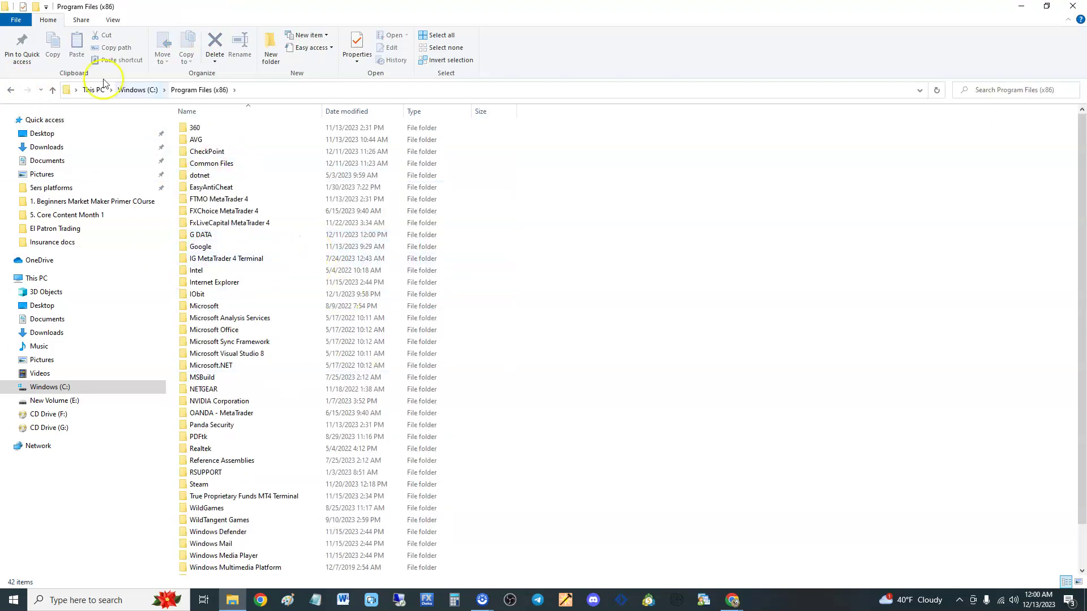
pyautogui.click(13, 91)
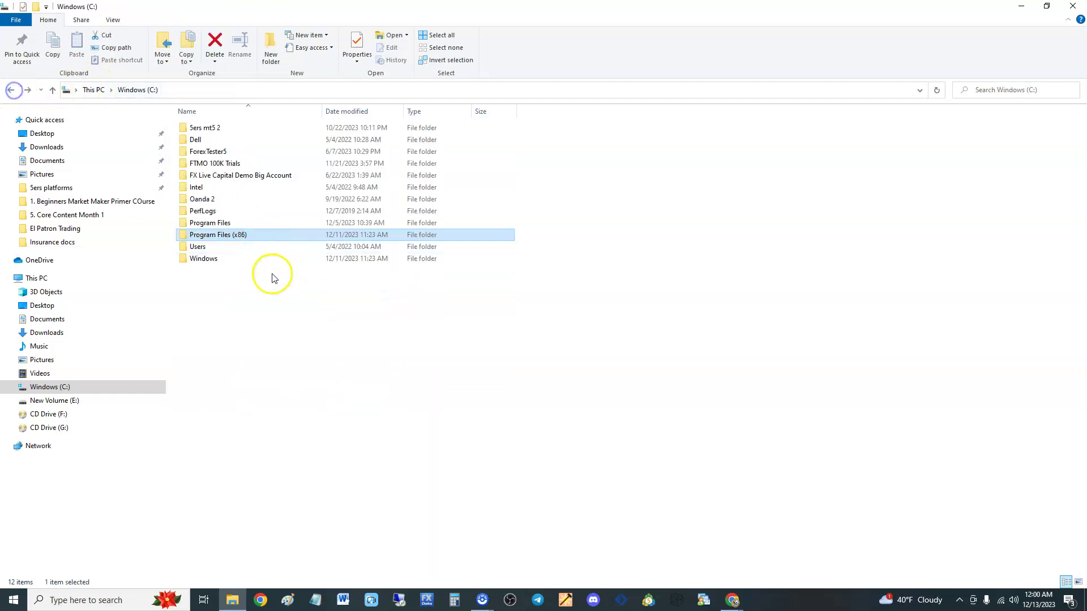
# Copy all files and folders inside the FTMO MetaTrader 4 folder in Program Files (x86).
pyautogui.doubleClick(235, 235)
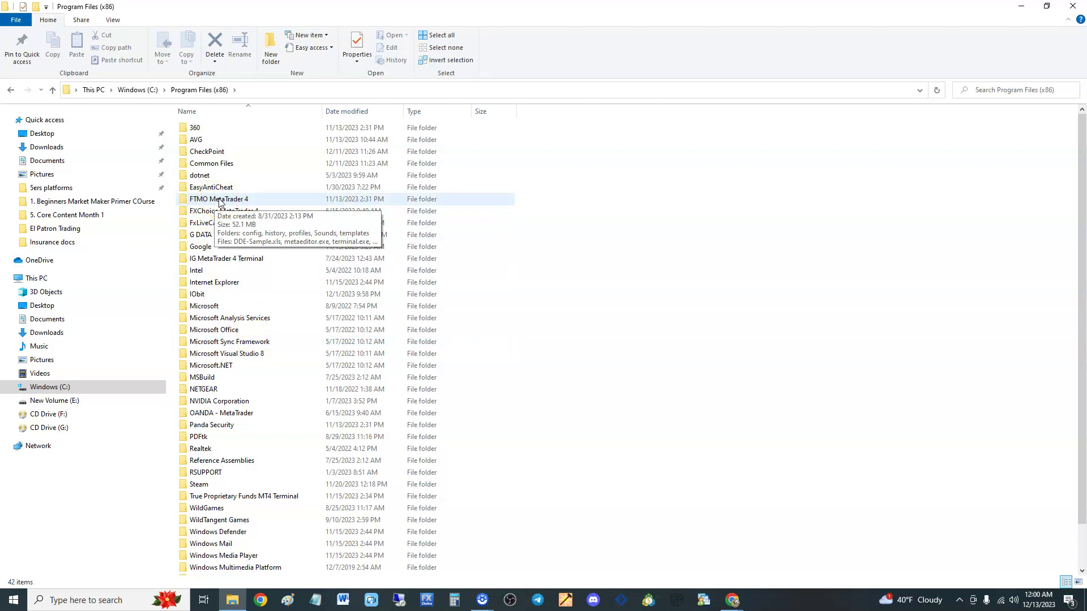
pyautogui.doubleClick(219, 201)
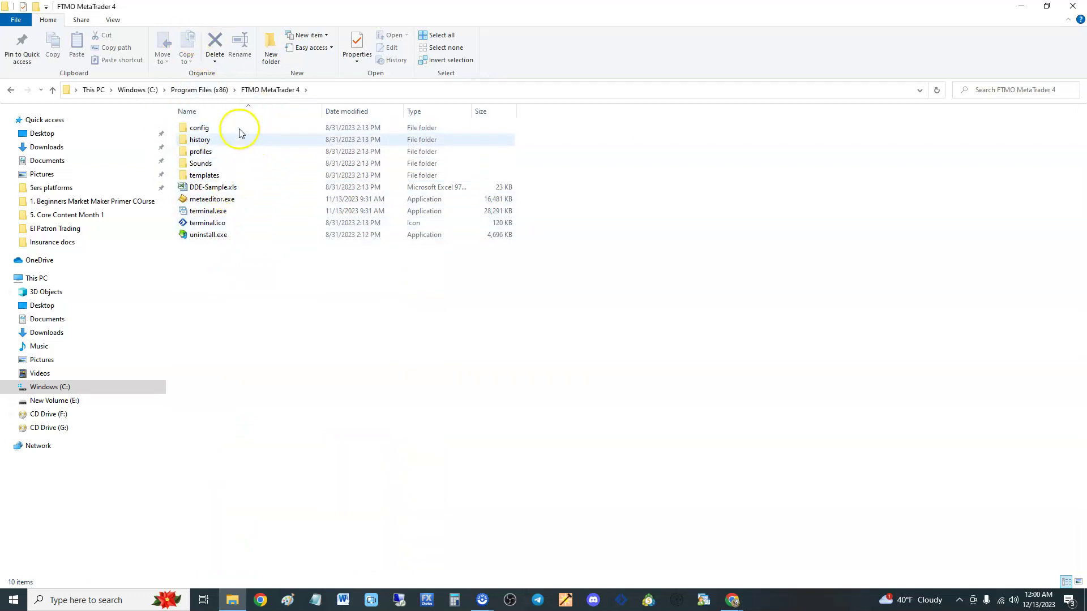
pyautogui.moveTo(301, 371); pyautogui.dragTo(194, 123)
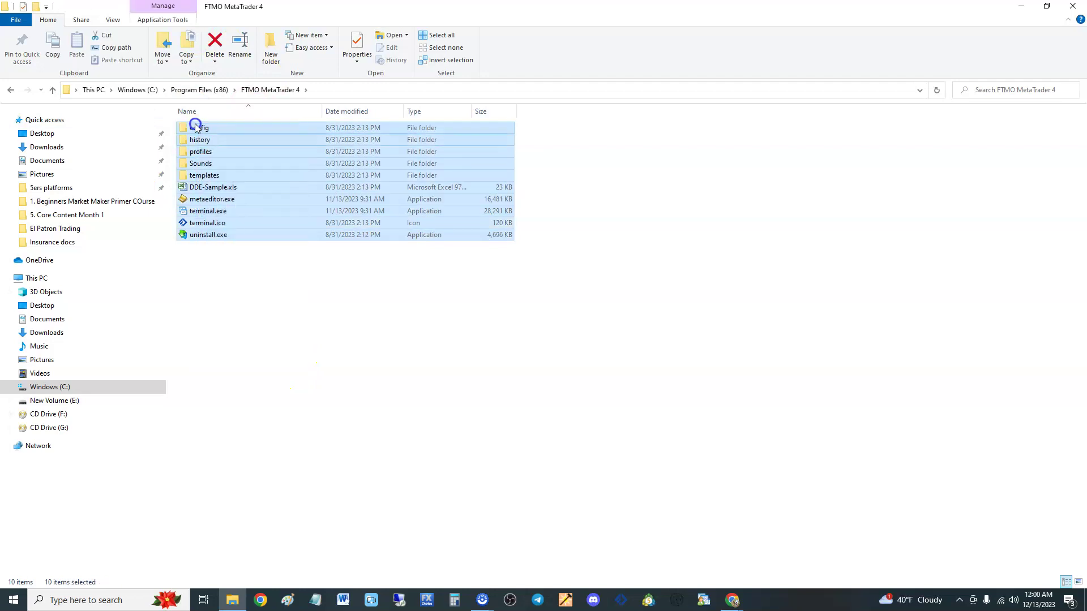
pyautogui.rightClick(230, 175)
pyautogui.click(276, 367)
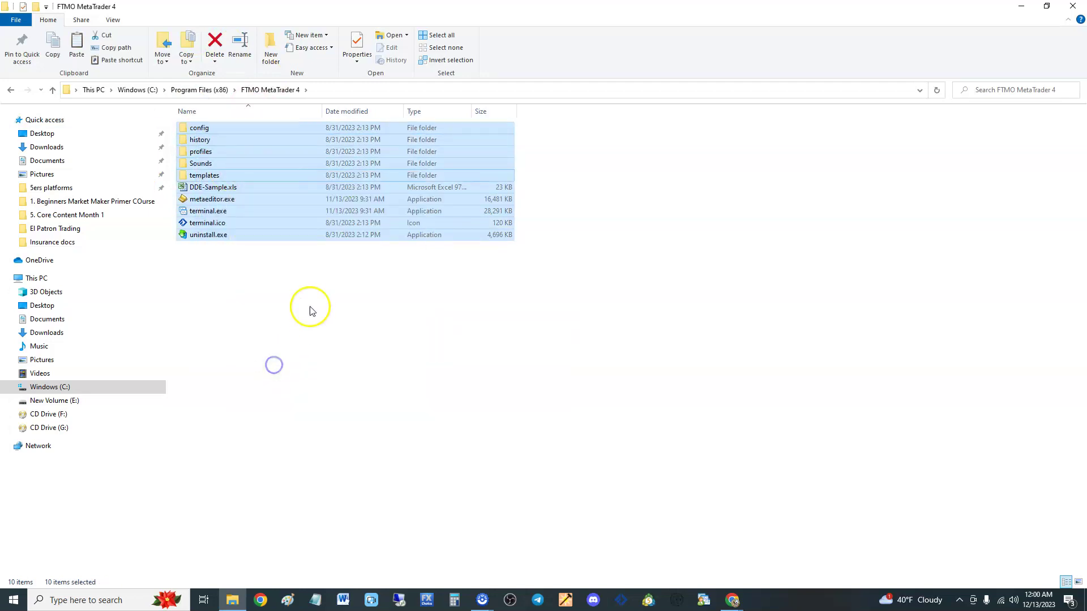
pyautogui.click(266, 257)
# Create a new folder directly on drive C and name it "FTMO 2nd Accountr Tes".
pyautogui.click(10, 90)
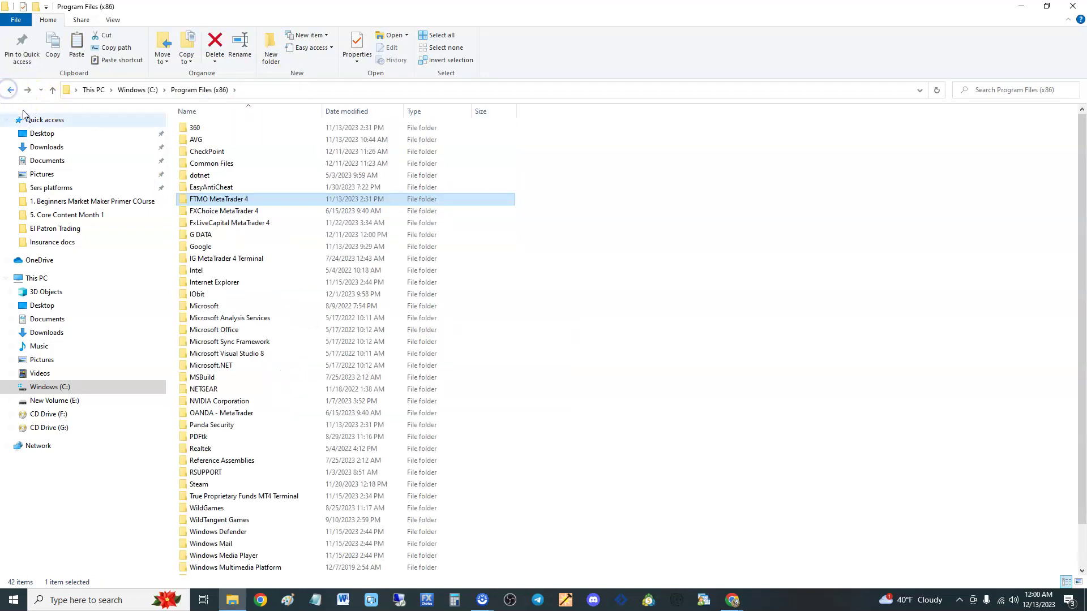
pyautogui.click(138, 90)
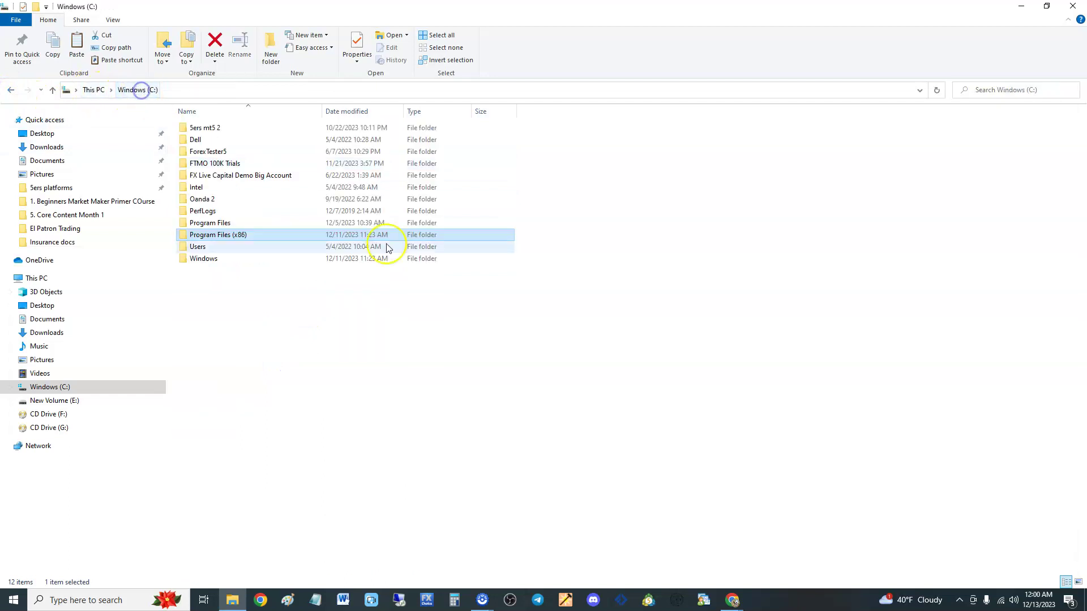
pyautogui.click(288, 344)
pyautogui.rightClick(242, 284)
pyautogui.moveTo(377, 409)
pyautogui.click(423, 406)
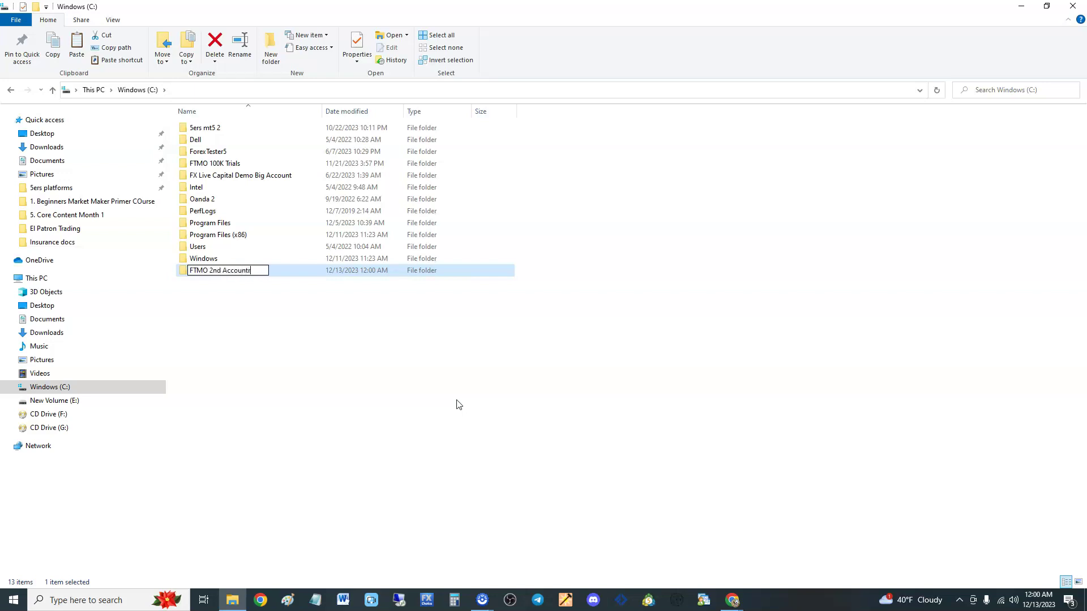
pyautogui.click(458, 404)
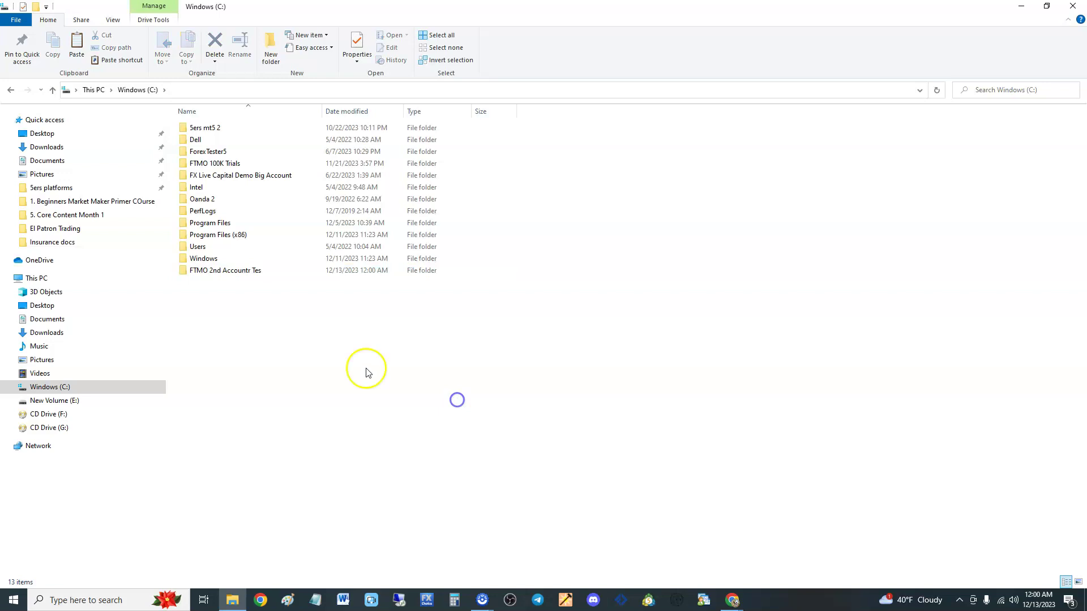
# Rename the new folder on drive C to "FTMO 2nd Accountr Test".
pyautogui.click(246, 270)
pyautogui.click(264, 271)
pyautogui.click(267, 272)
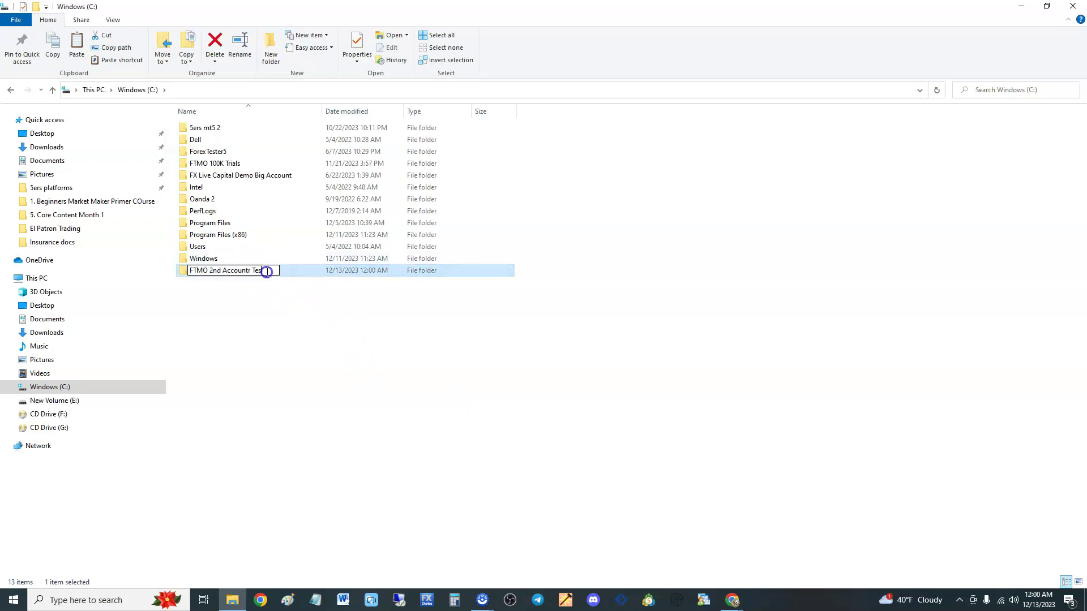
pyautogui.click(292, 343)
# Paste the copied MetaTrader 4 files and folders into the FTMO 2nd Accountr Test folder and clear the selection.
pyautogui.click(218, 272)
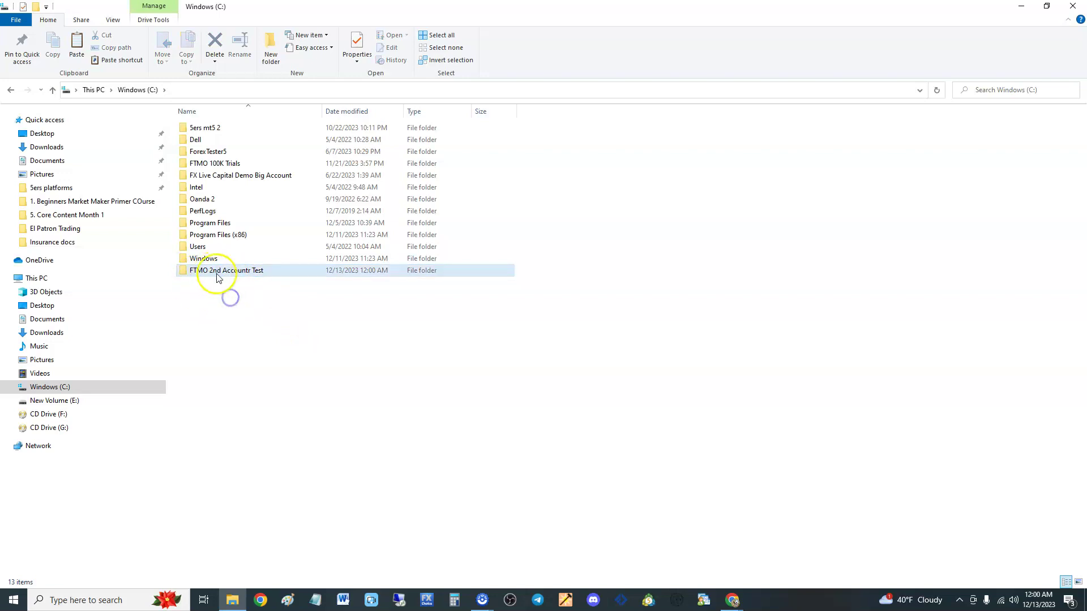
pyautogui.doubleClick(221, 277)
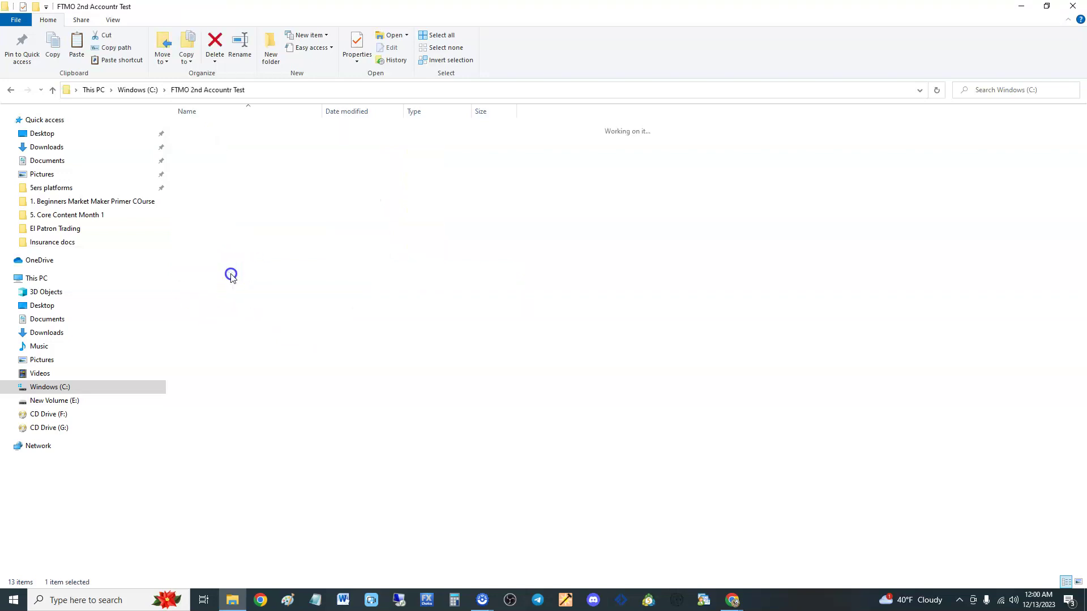
pyautogui.rightClick(294, 240)
pyautogui.click(346, 319)
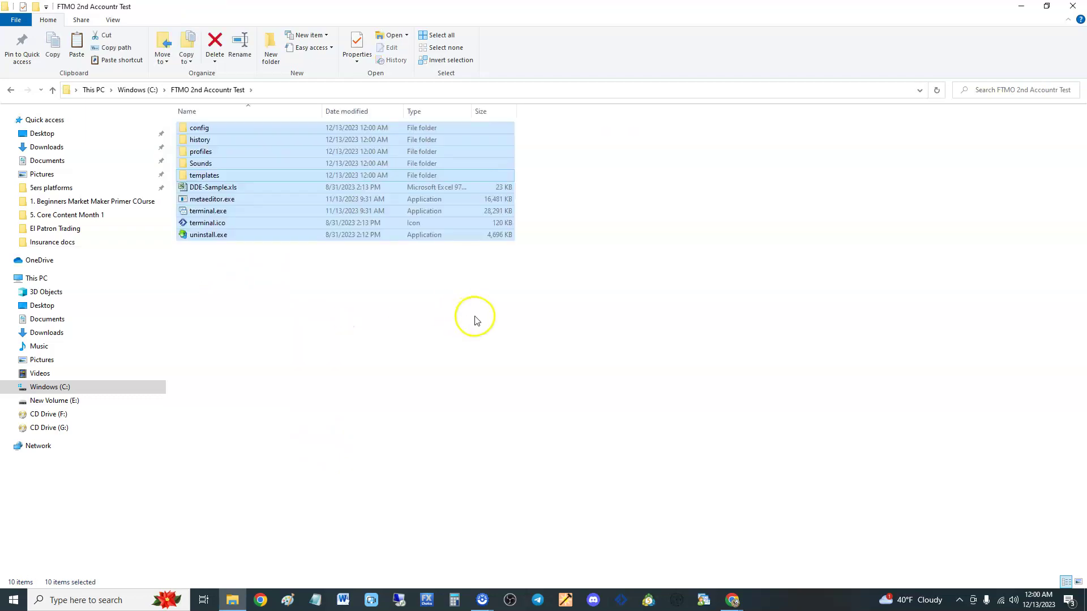
pyautogui.click(329, 316)
pyautogui.click(307, 287)
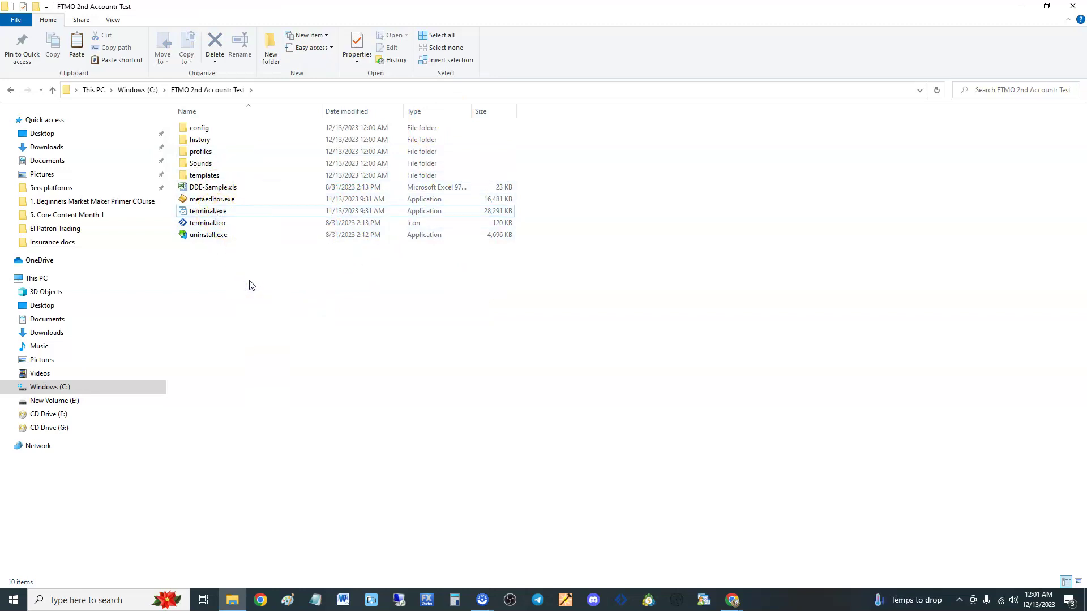
# Create a shortcut to terminal.exe within the FTMO 2nd Accountr Test folder and select that shortcut.
pyautogui.click(227, 214)
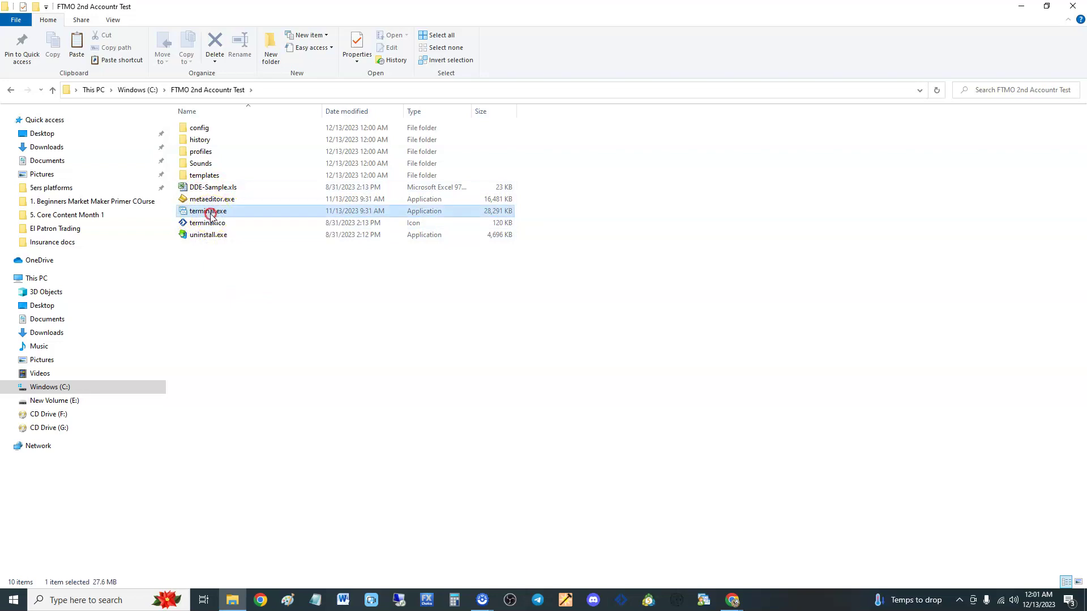
pyautogui.rightClick(212, 215)
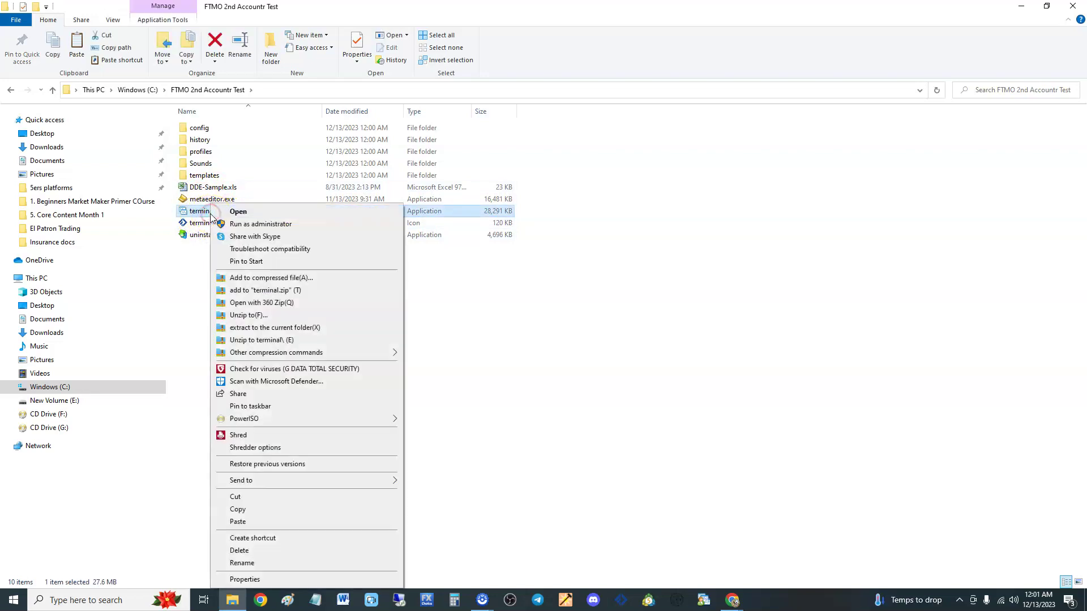
pyautogui.click(262, 540)
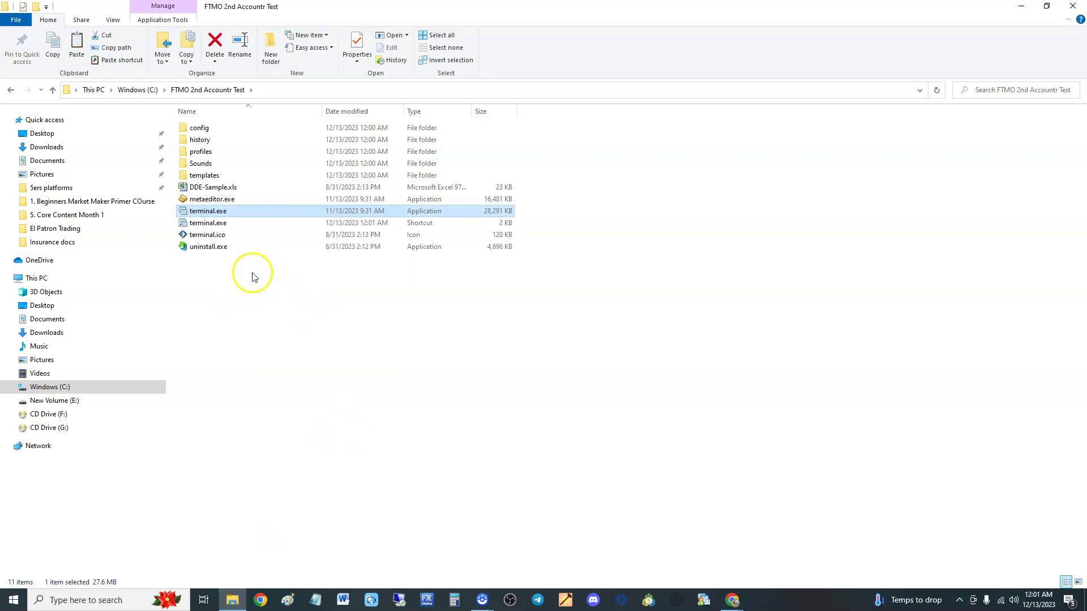
pyautogui.click(223, 224)
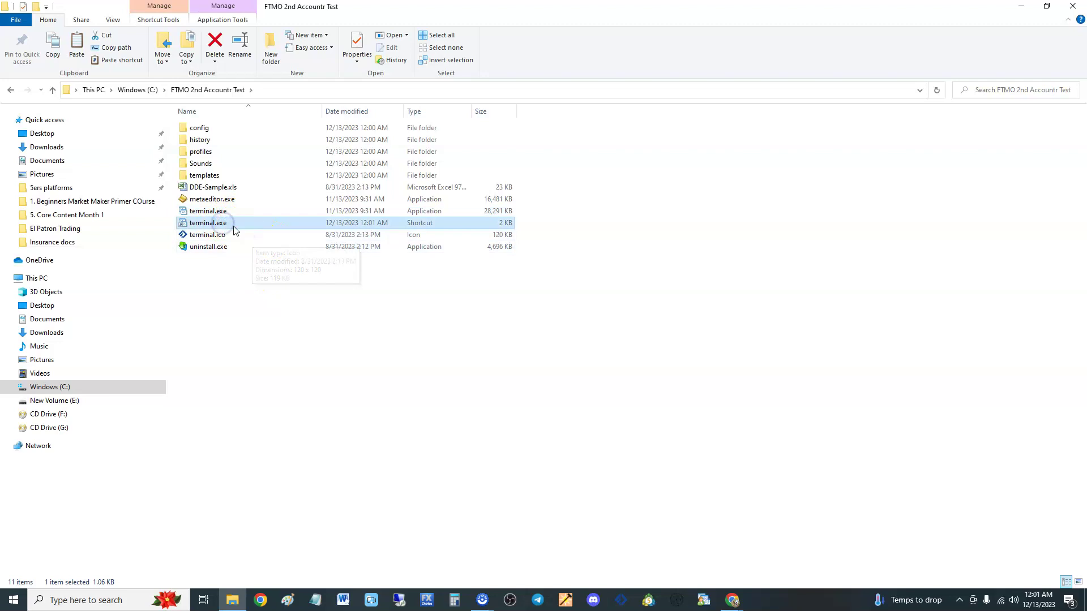
# Rename the terminal.exe shortcut in the FTMO 2nd Accountr Test folder to "FTMO 2nd Account.exe".
pyautogui.rightClick(209, 224)
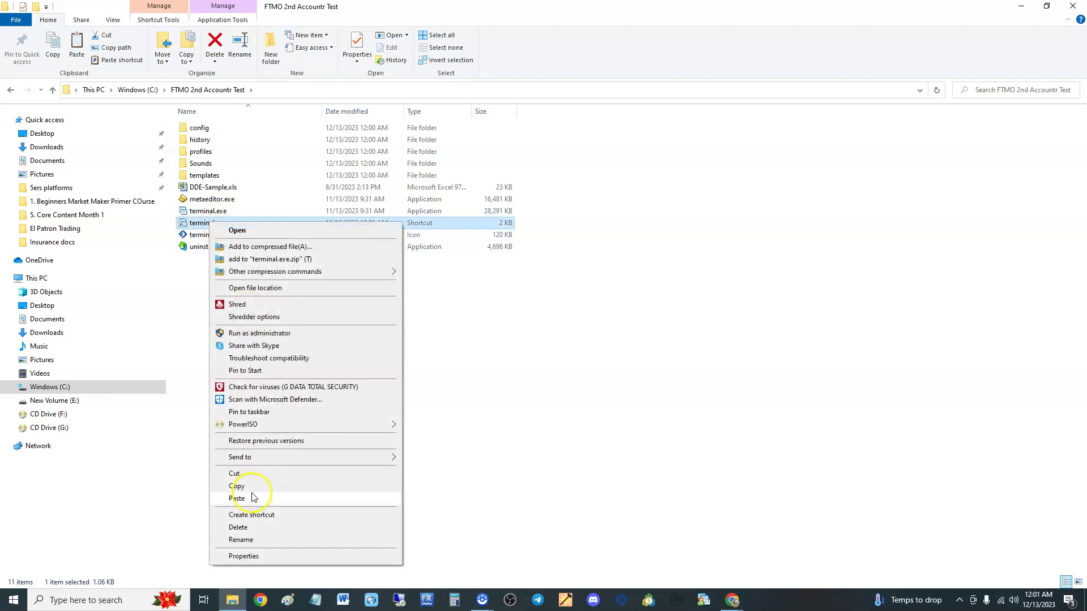
pyautogui.click(258, 537)
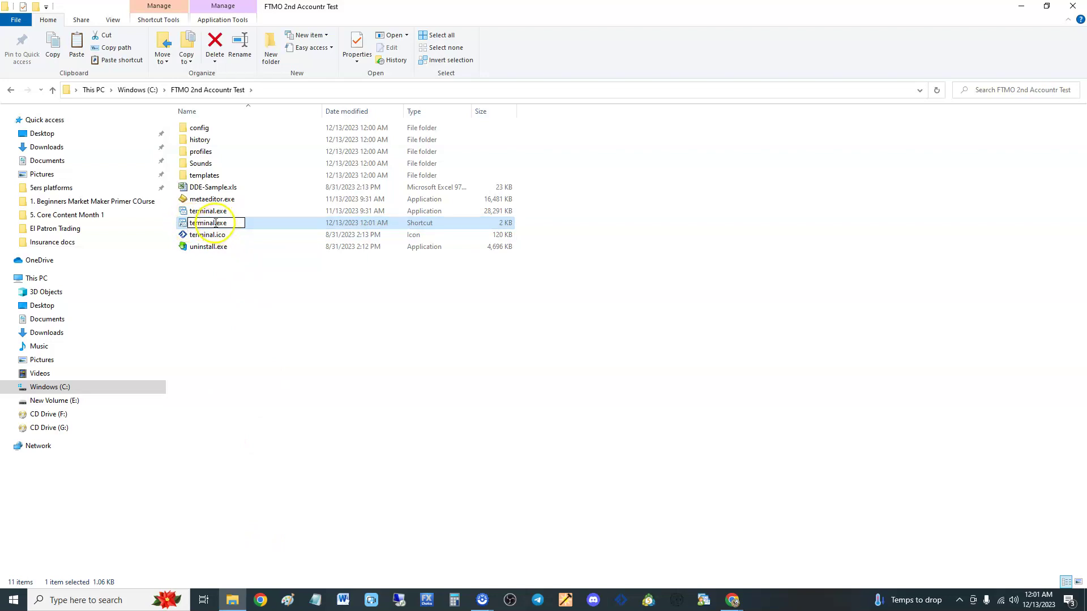
pyautogui.press('BackSpace')
pyautogui.press('BackSpace')
pyautogui.press('BackSpace')
pyautogui.press('BackSpace')
pyautogui.press('BackSpace')
pyautogui.press('BackSpace')
pyautogui.press('BackSpace')
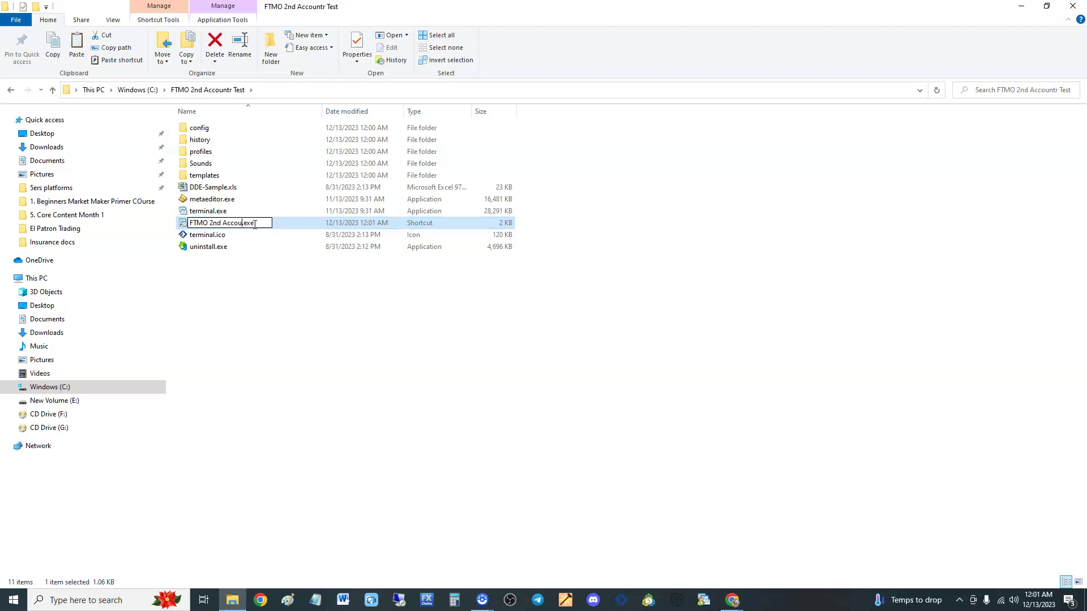
pyautogui.click(298, 306)
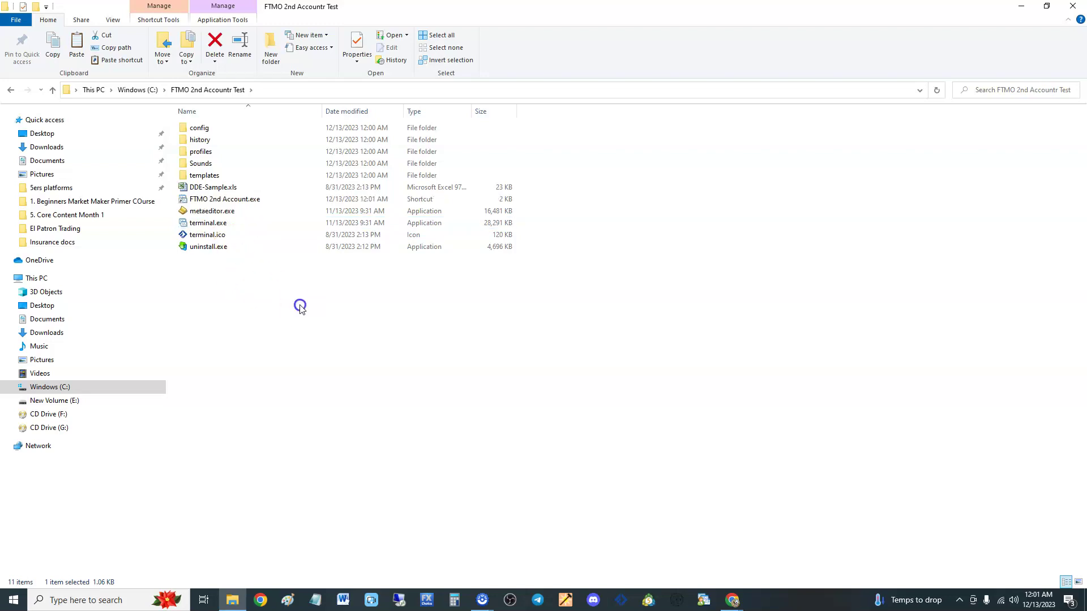
pyautogui.rightClick(215, 198)
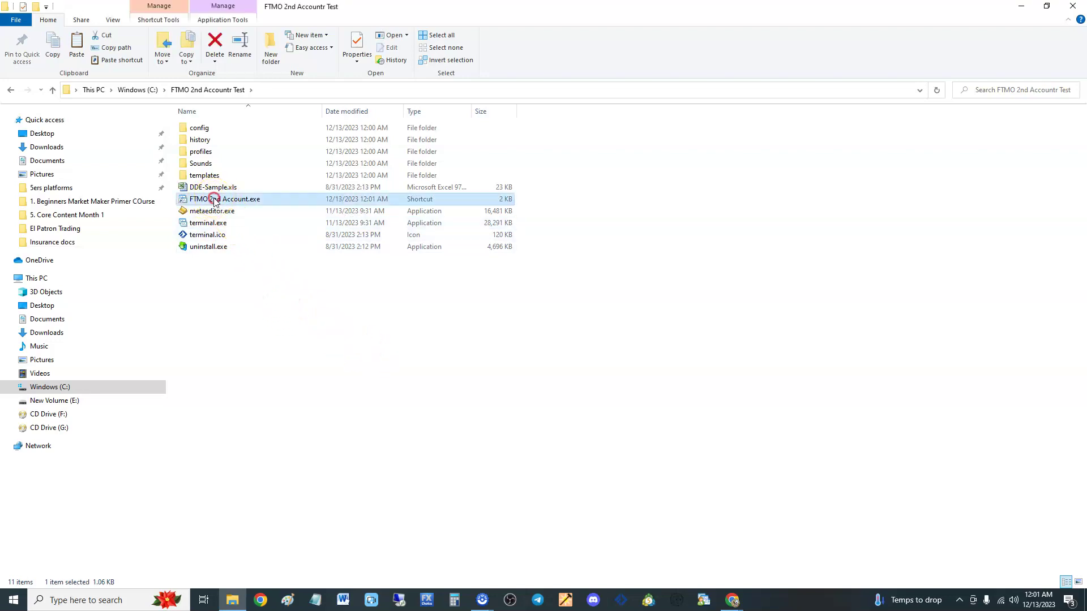
pyautogui.click(273, 462)
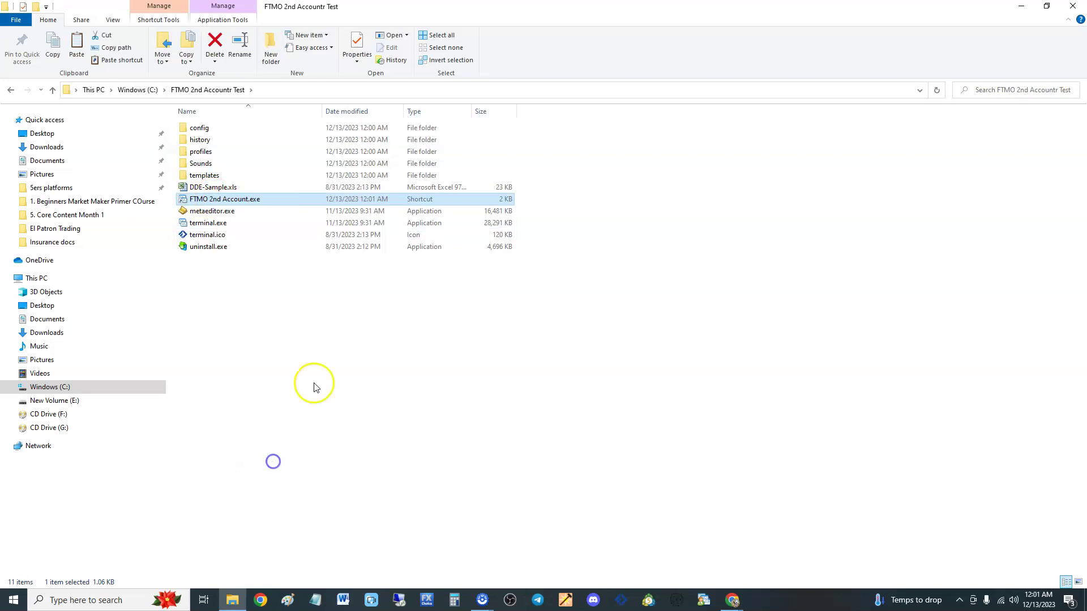
pyautogui.click(242, 292)
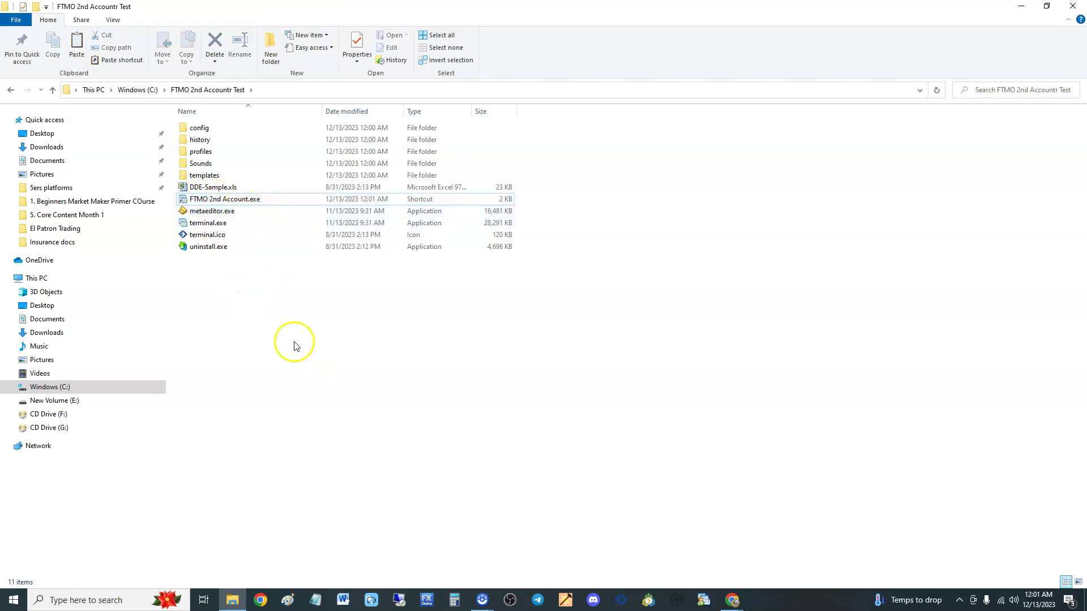
# Pin the FTMO 2nd Account.exe shortcut to the Windows taskbar and clear the file selection.
pyautogui.click(217, 200)
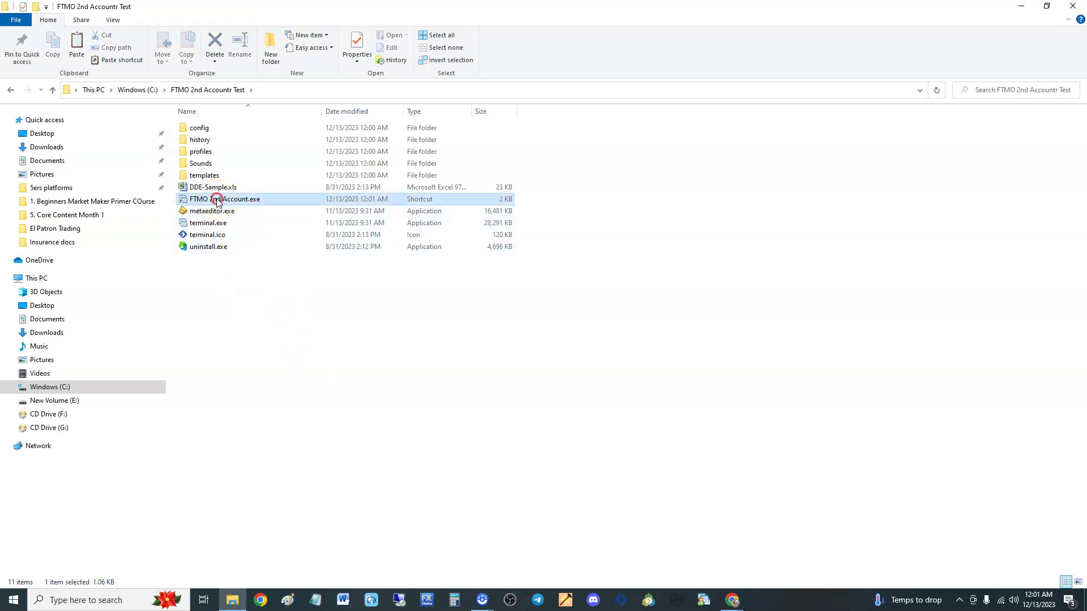
pyautogui.rightClick(216, 201)
pyautogui.moveTo(306, 434)
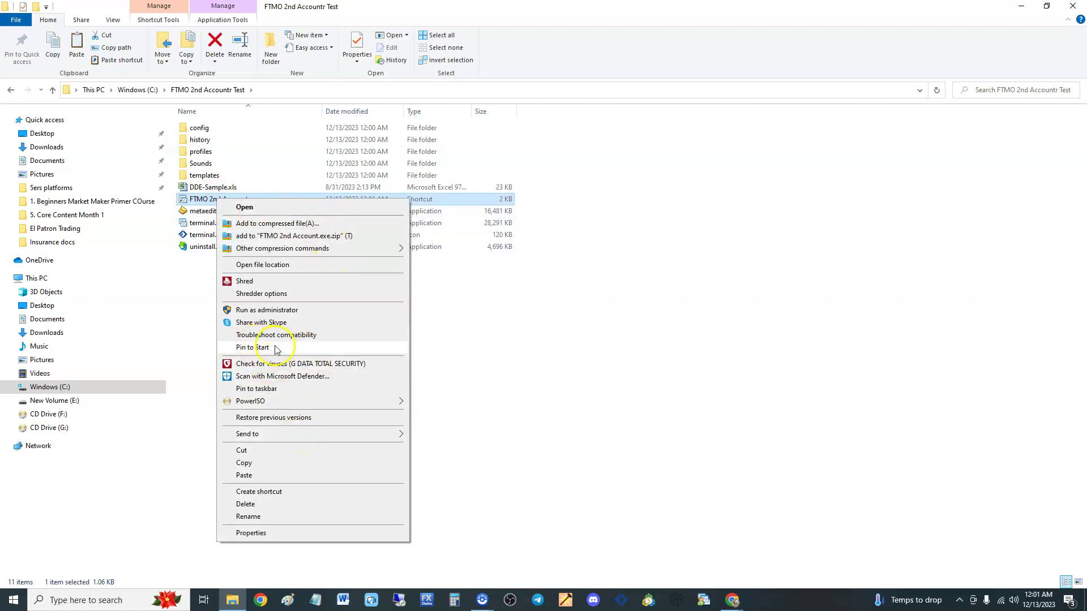
pyautogui.click(255, 390)
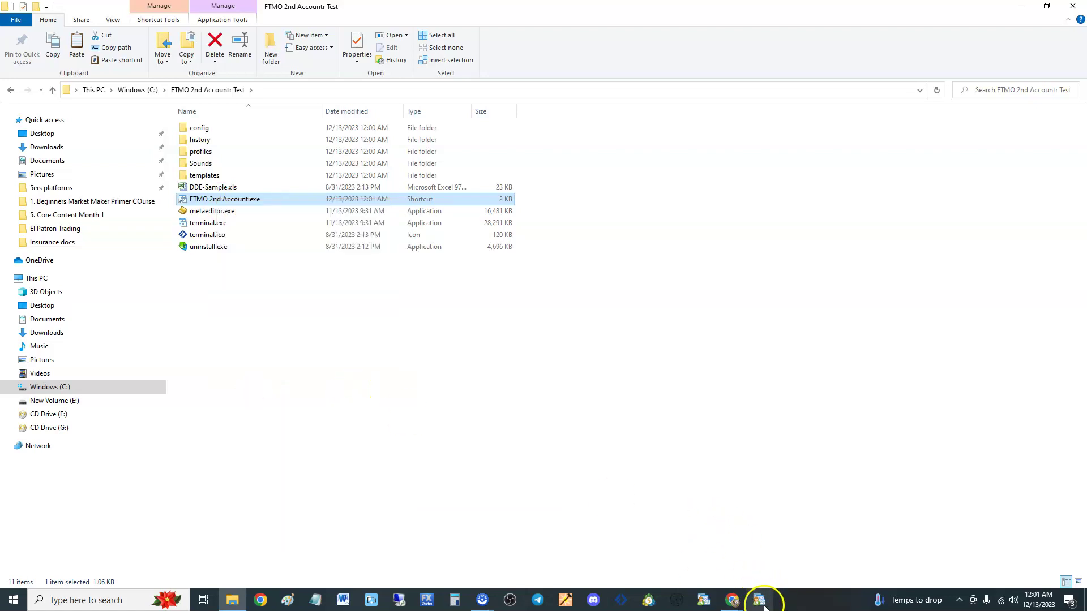
pyautogui.moveTo(732, 600)
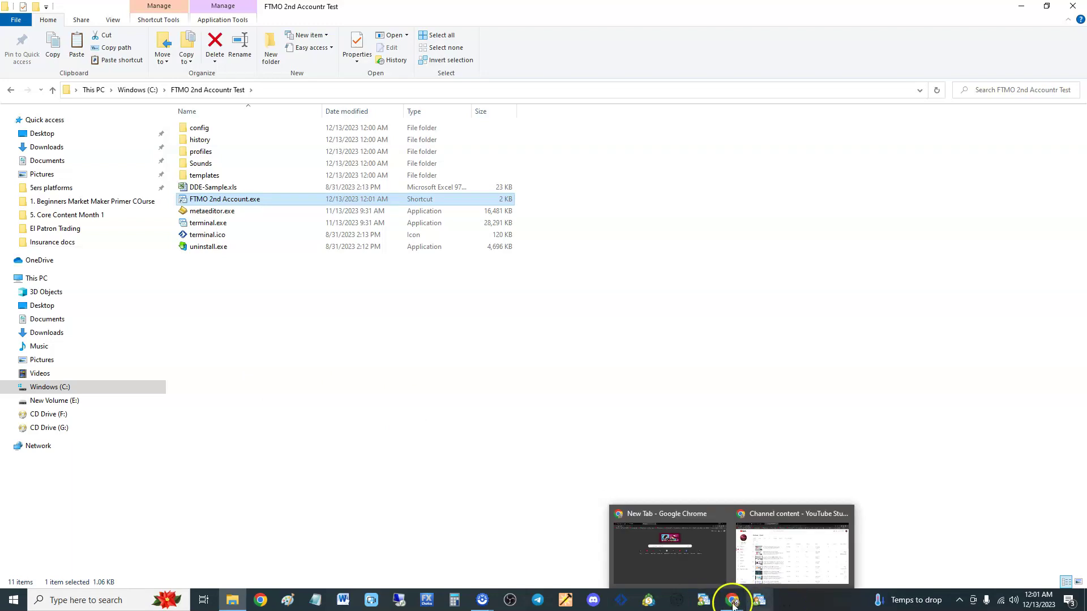
pyautogui.click(716, 368)
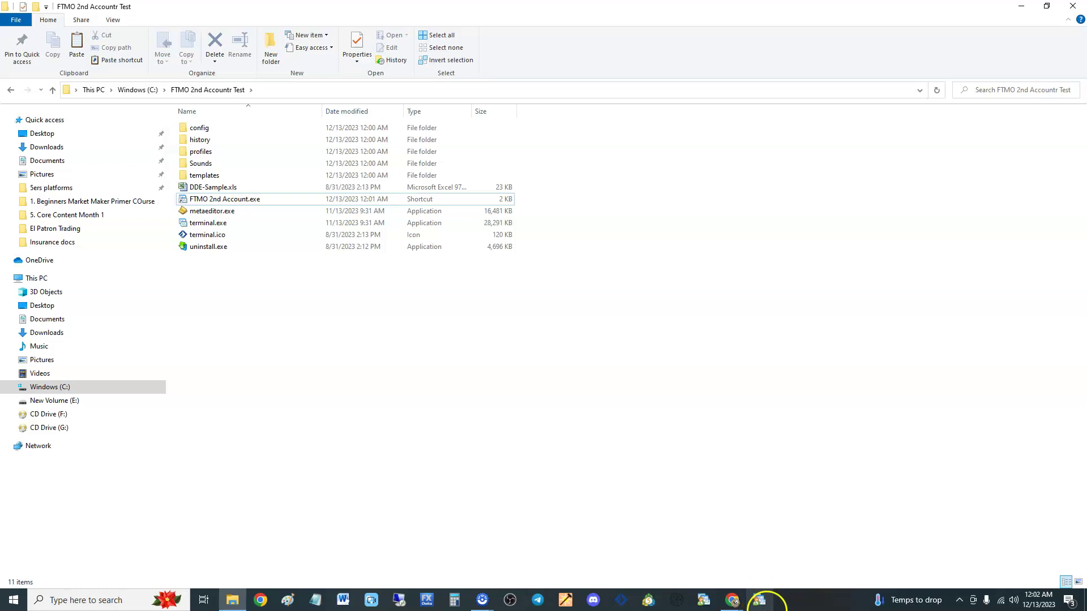
# Launch the second FTMO MetaTrader 4 from its pinned shortcut and dismiss the Open an Account dialog.
pyautogui.click(760, 601)
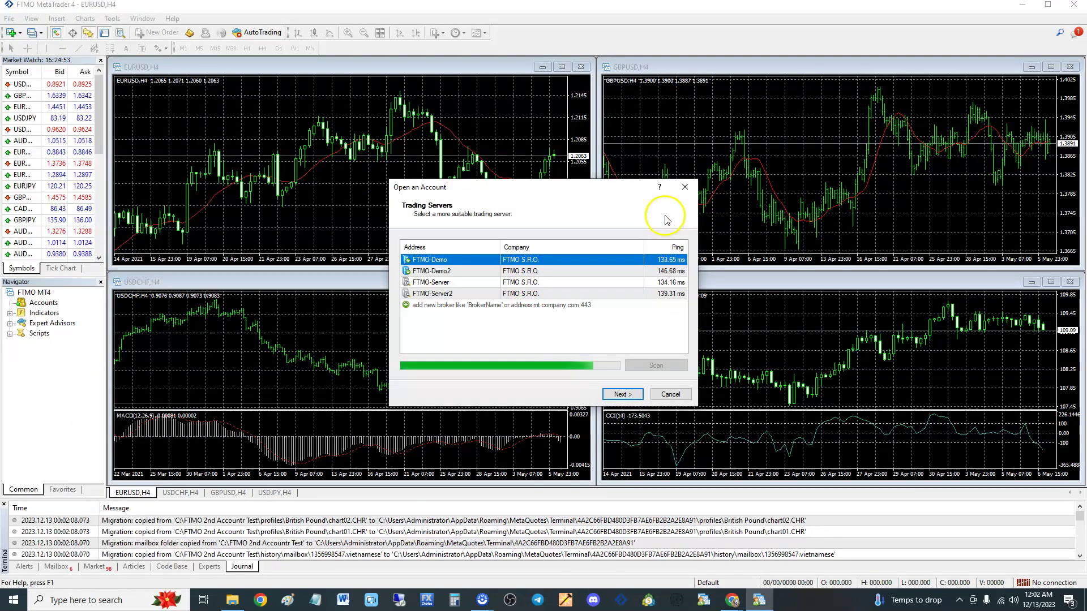
pyautogui.click(685, 191)
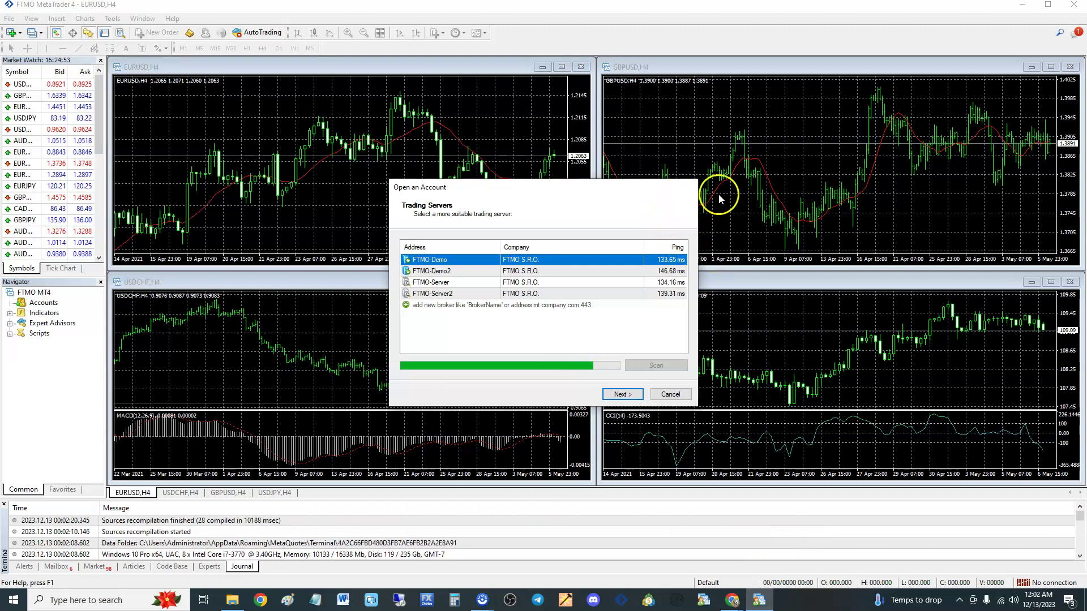
pyautogui.click(342, 103)
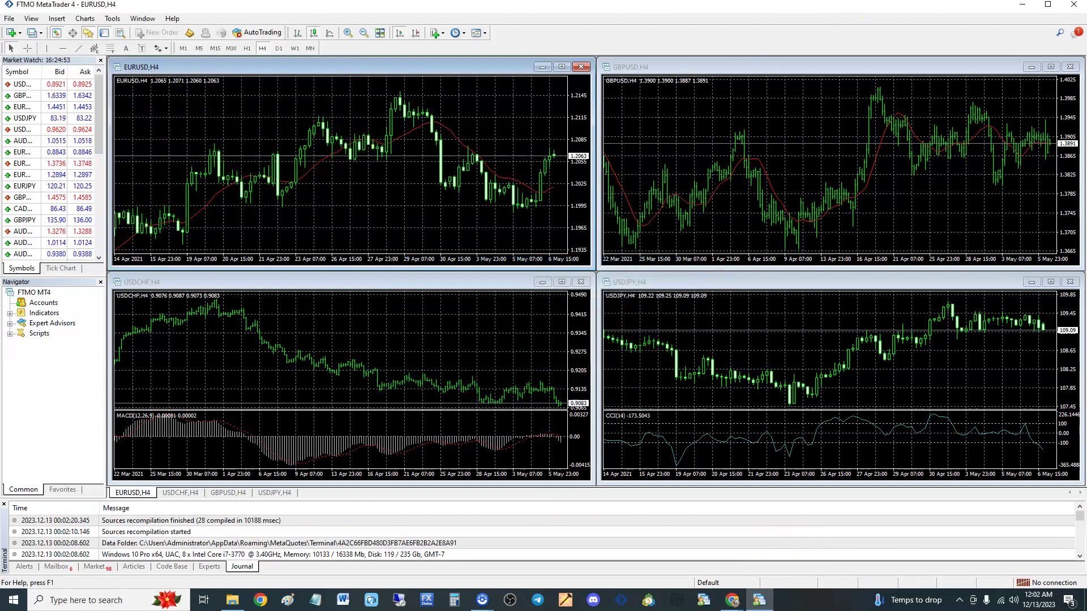
# Arrange the original and second FTMO MetaTrader 4 windows side by side, with the second one on the right half of the screen.
pyautogui.moveTo(992, 10); pyautogui.dragTo(961, 17)
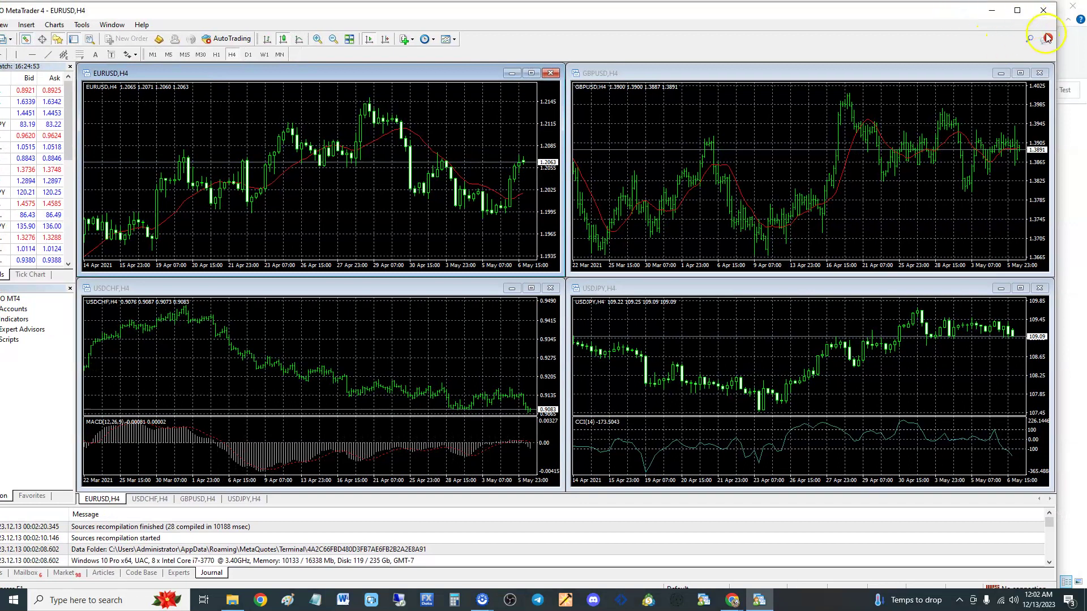
pyautogui.moveTo(1056, 26); pyautogui.dragTo(485, 25)
pyautogui.moveTo(264, 28); pyautogui.dragTo(832, 23)
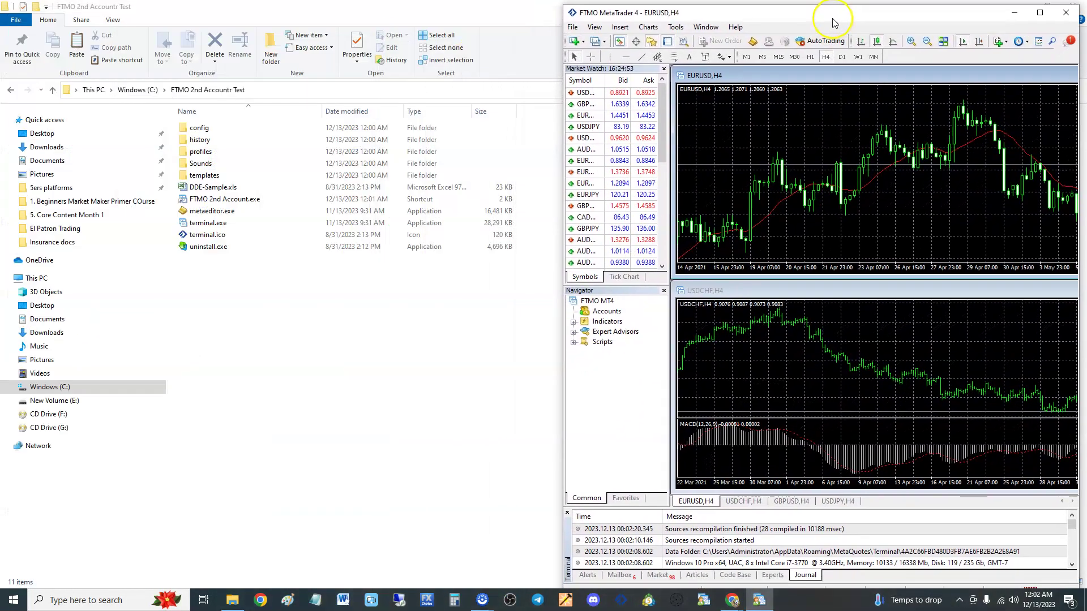
pyautogui.click(315, 310)
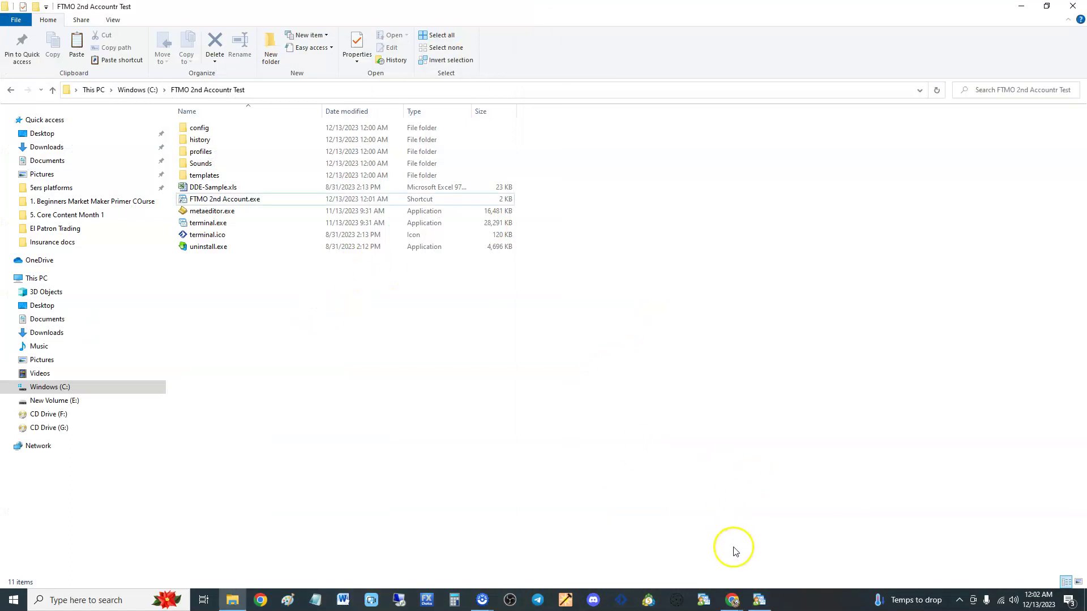
pyautogui.click(697, 599)
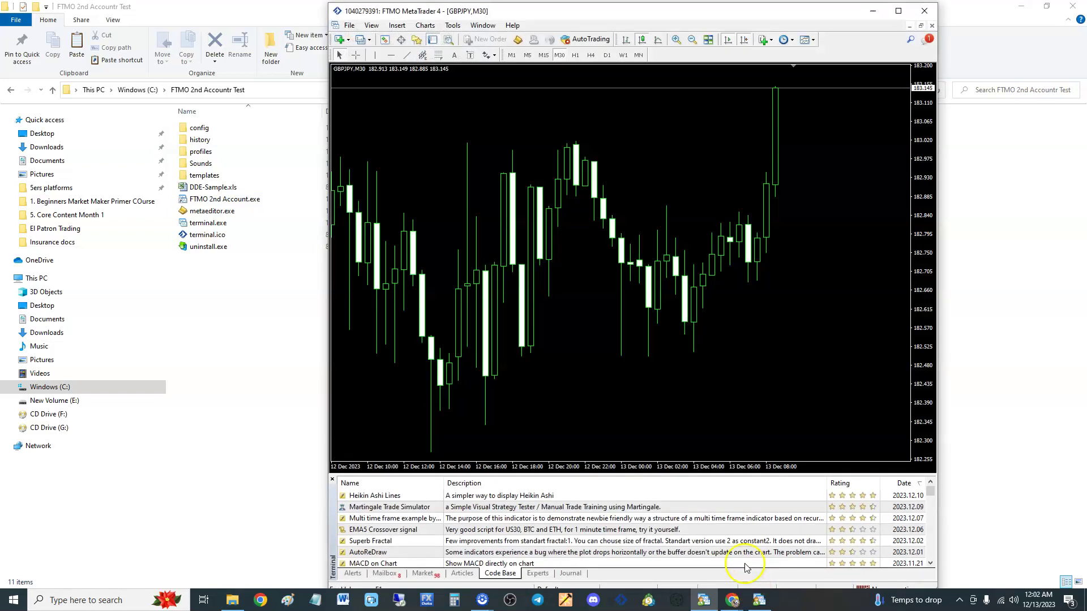
pyautogui.moveTo(625, 11); pyautogui.dragTo(298, 12)
pyautogui.click(760, 598)
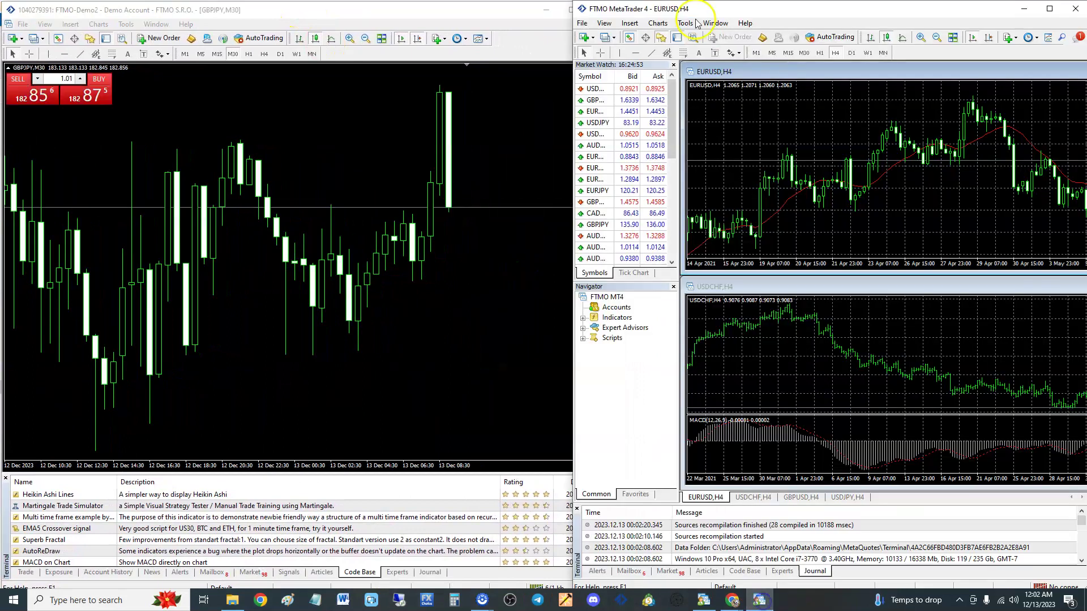
pyautogui.moveTo(609, 121); pyautogui.dragTo(554, 127)
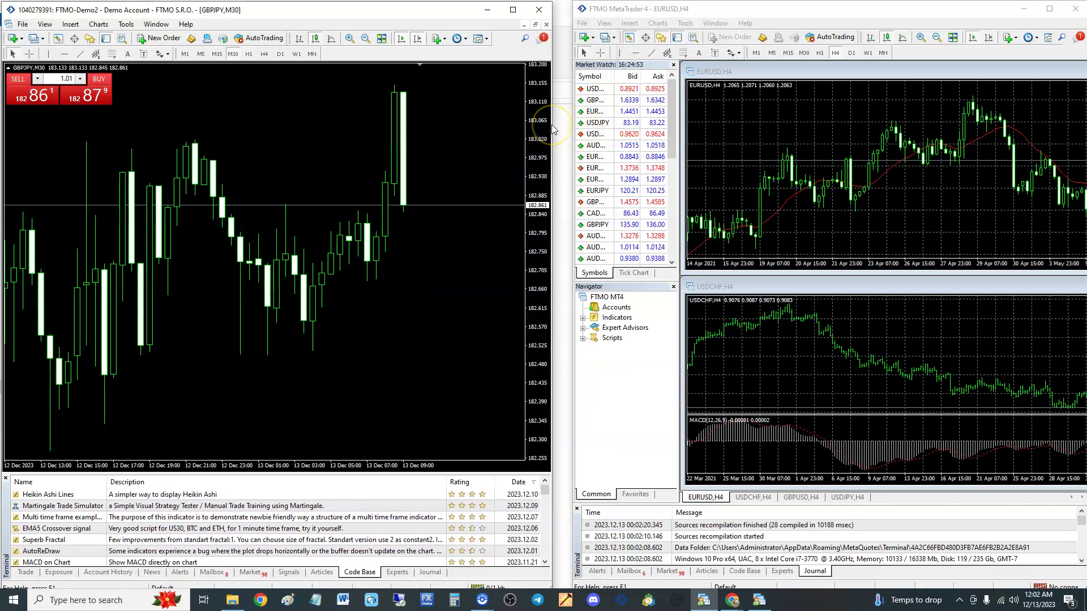
pyautogui.moveTo(552, 129); pyautogui.dragTo(573, 130)
pyautogui.click(808, 213)
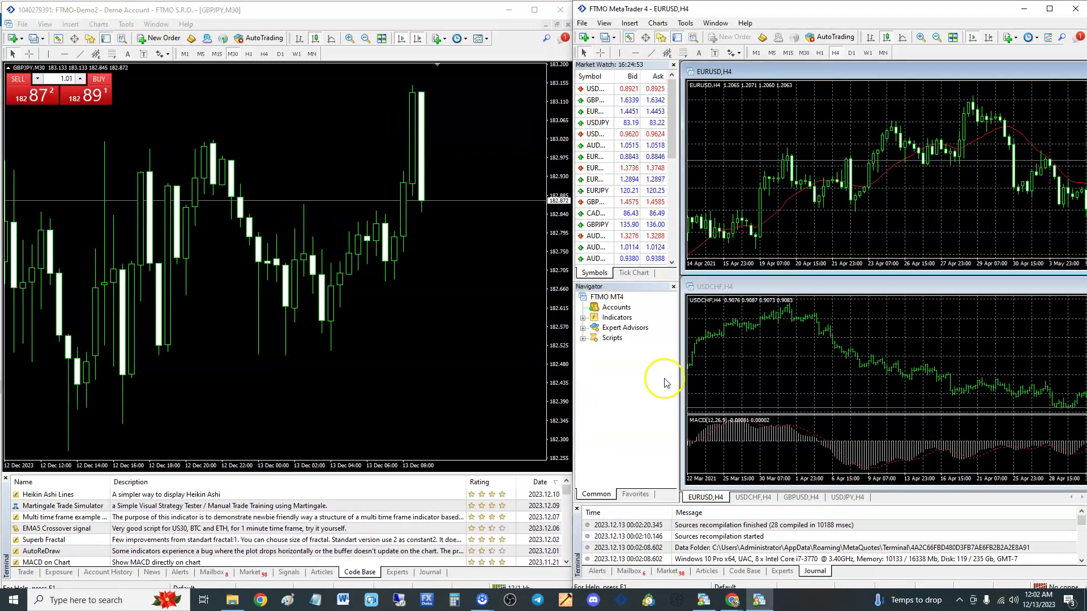
# View the trade account login form from Accounts in the second MetaTrader 4 and close it without logging in.
pyautogui.click(660, 381)
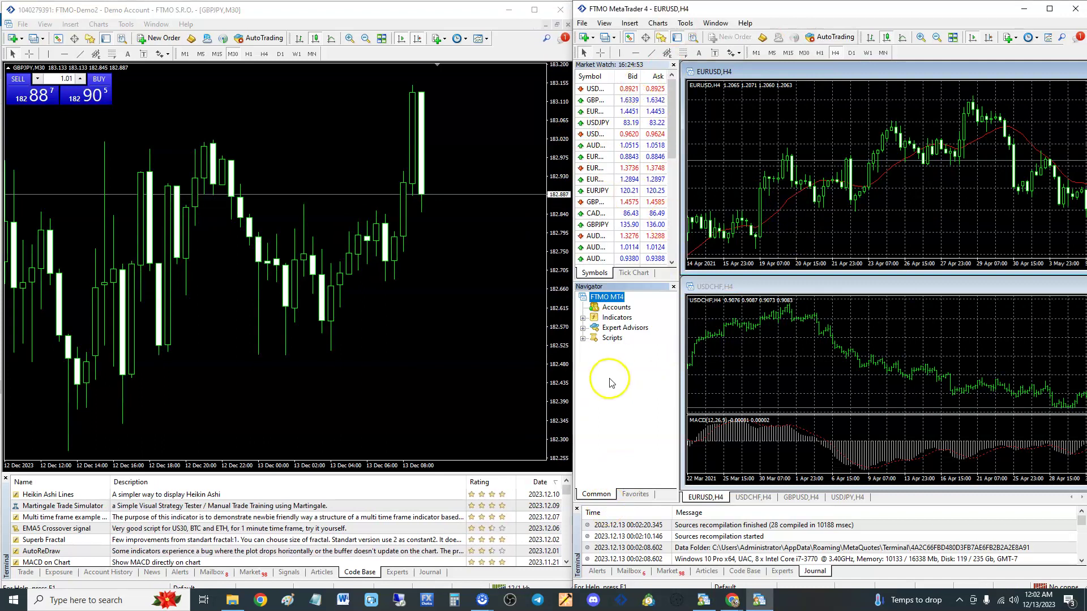
pyautogui.rightClick(614, 307)
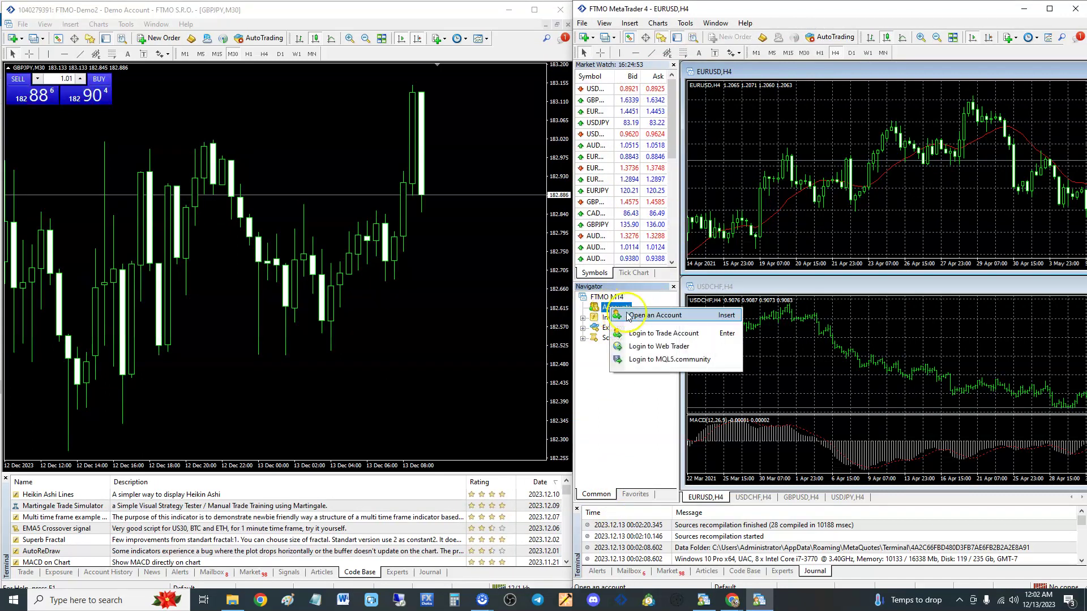
pyautogui.click(664, 340)
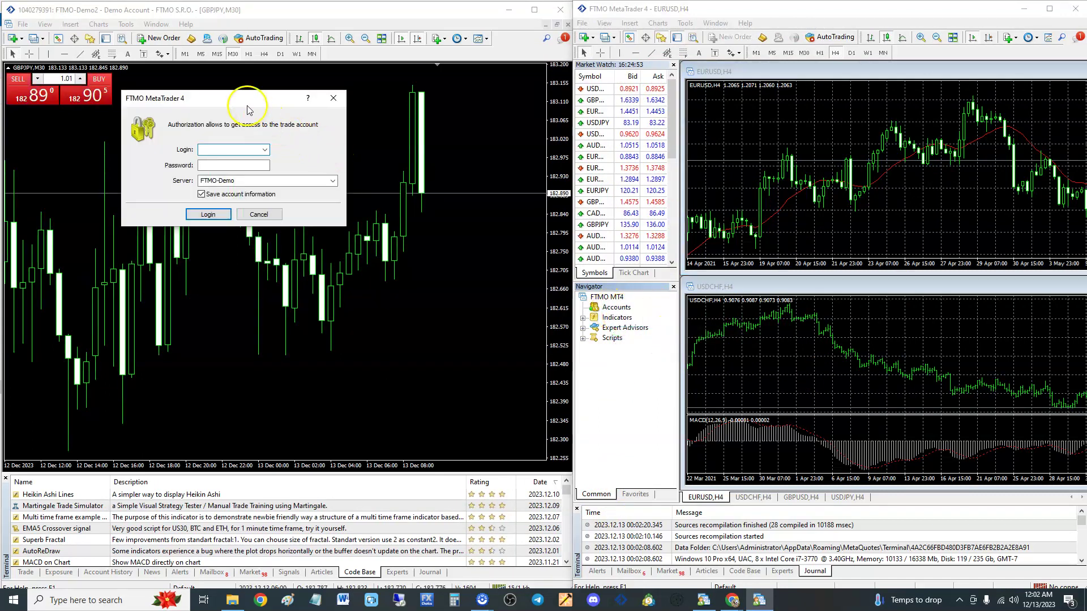
pyautogui.moveTo(249, 111); pyautogui.dragTo(806, 194)
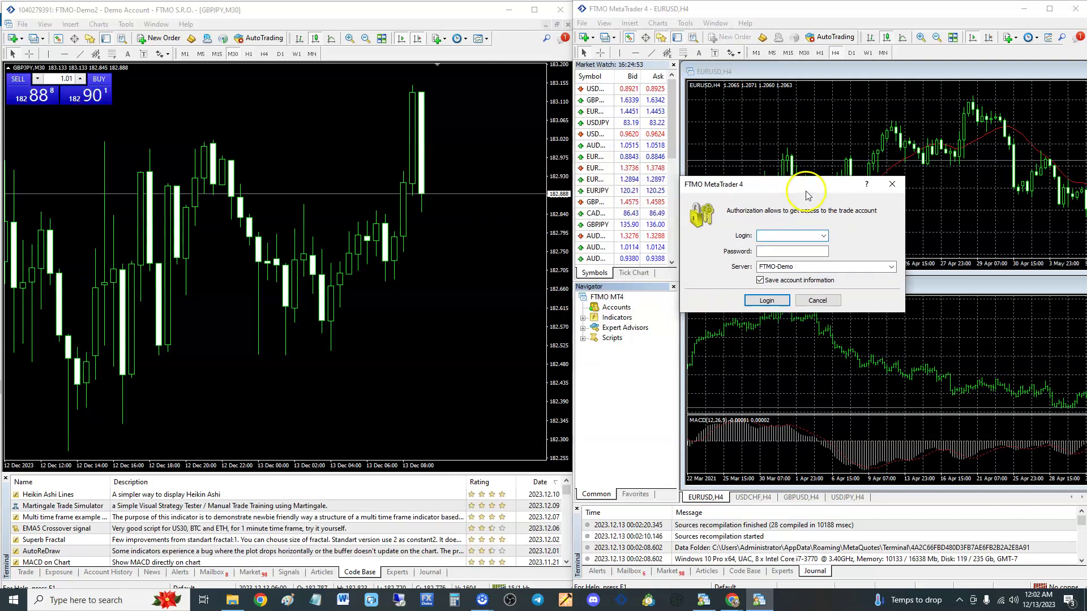
pyautogui.click(893, 187)
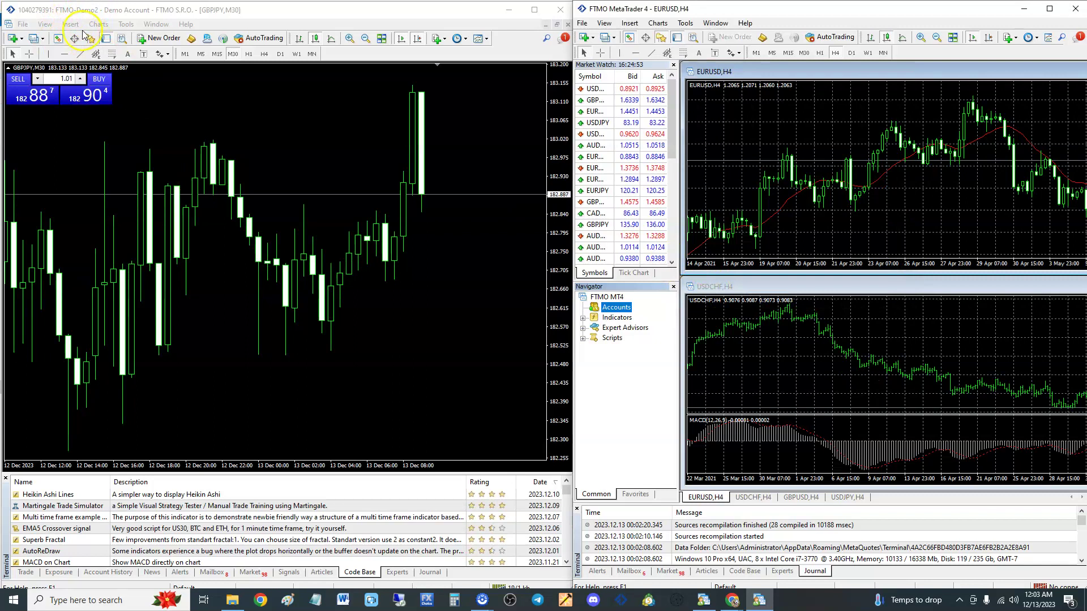
pyautogui.click(657, 23)
pyautogui.click(657, 23)
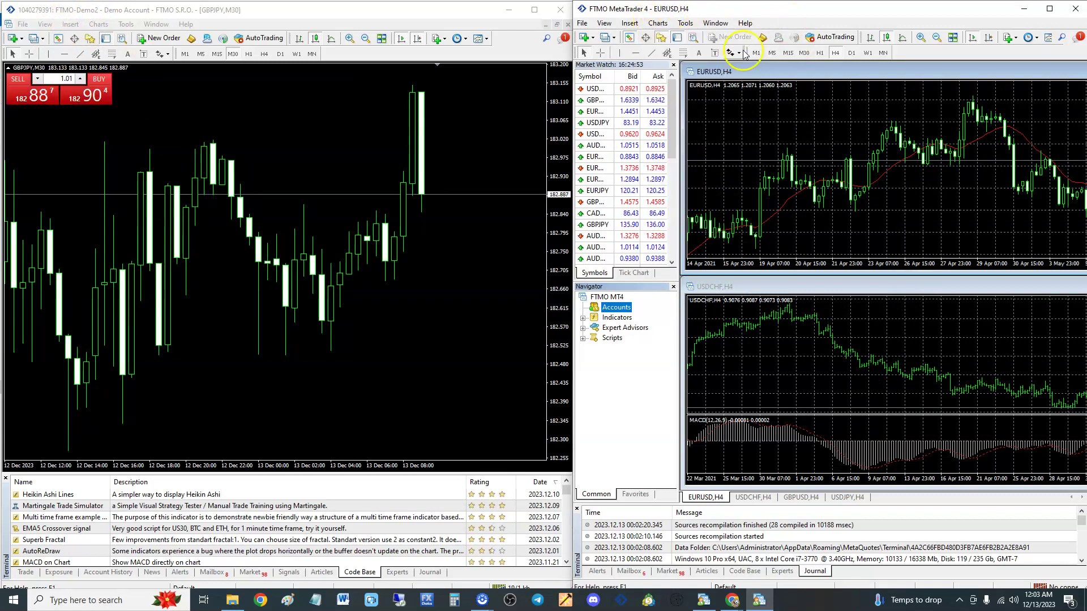
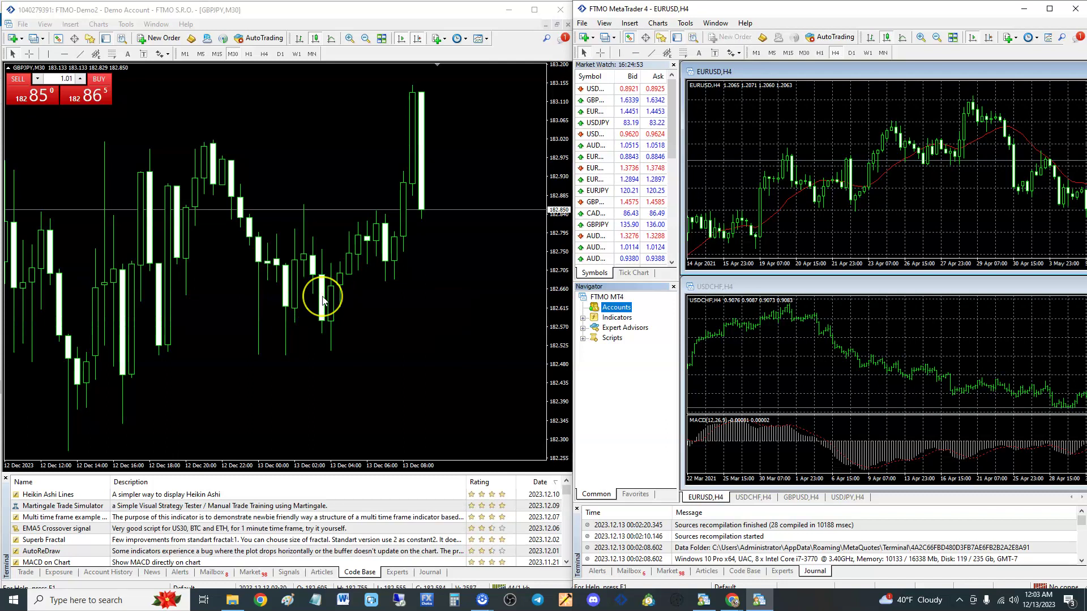
pyautogui.click(409, 281)
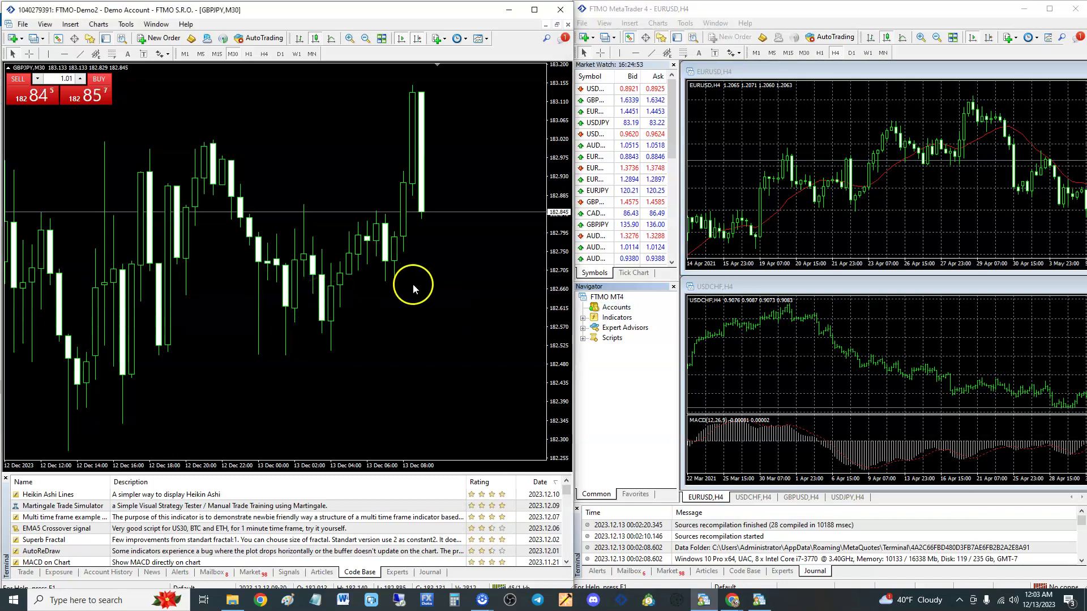
pyautogui.click(646, 390)
pyautogui.click(638, 383)
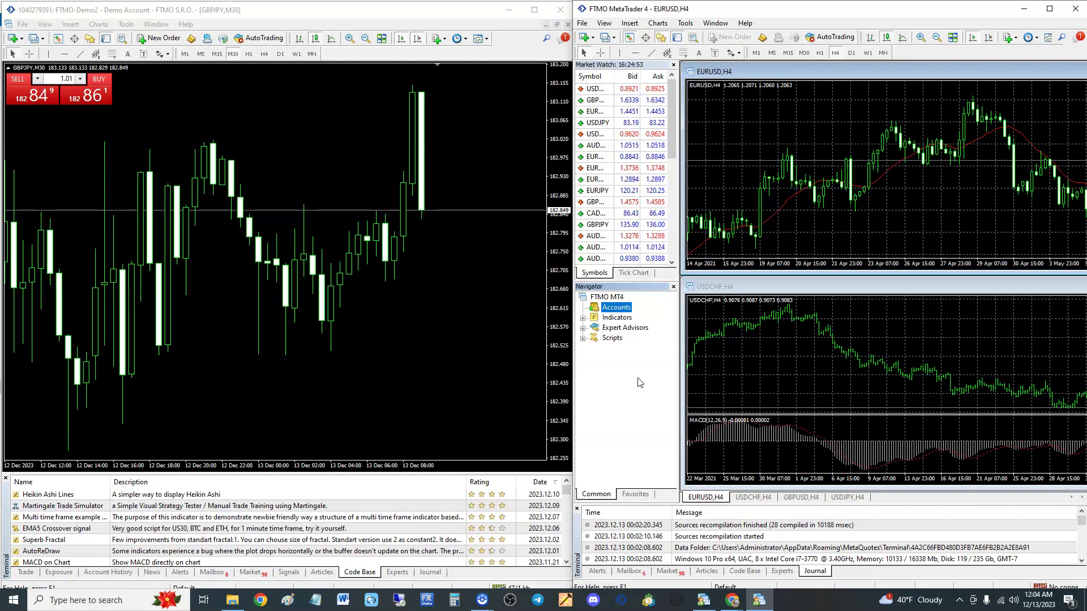
pyautogui.click(478, 344)
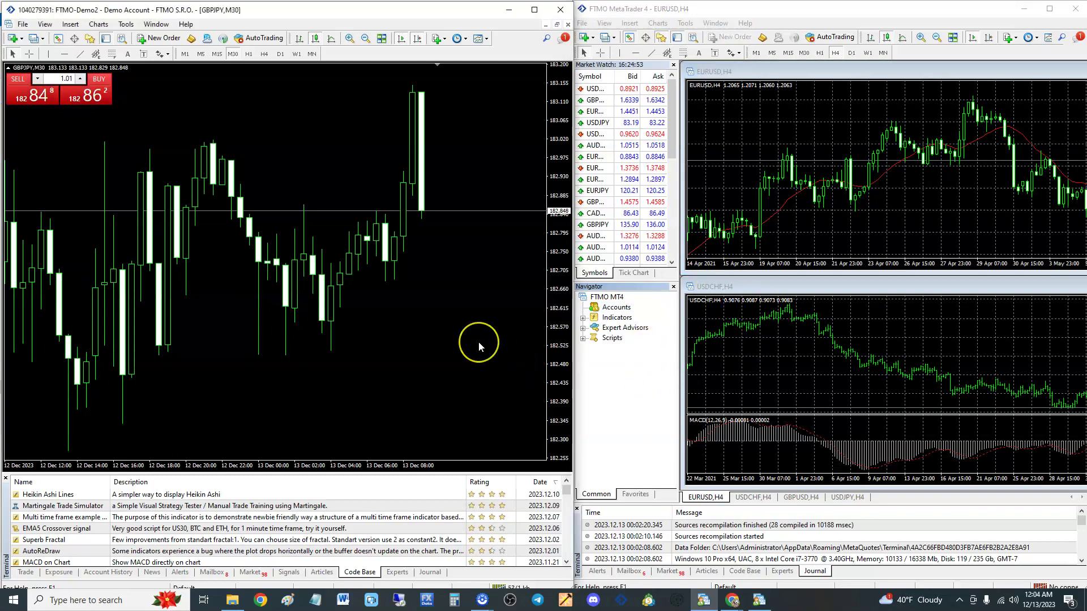
pyautogui.click(733, 363)
pyautogui.click(516, 308)
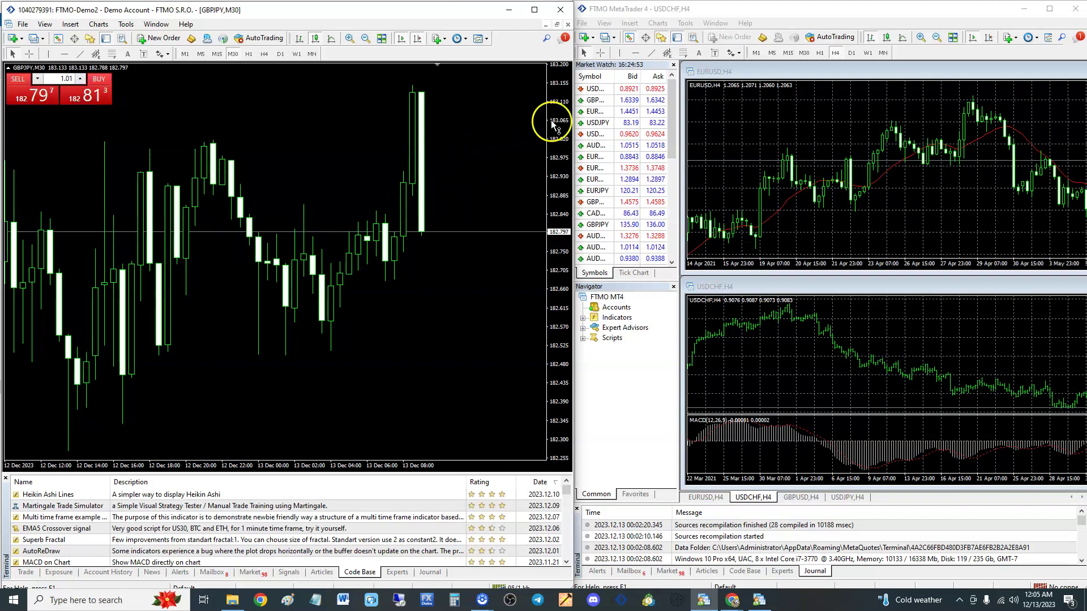
pyautogui.moveTo(552, 123); pyautogui.dragTo(553, 138)
pyautogui.moveTo(565, 328); pyautogui.dragTo(555, 286)
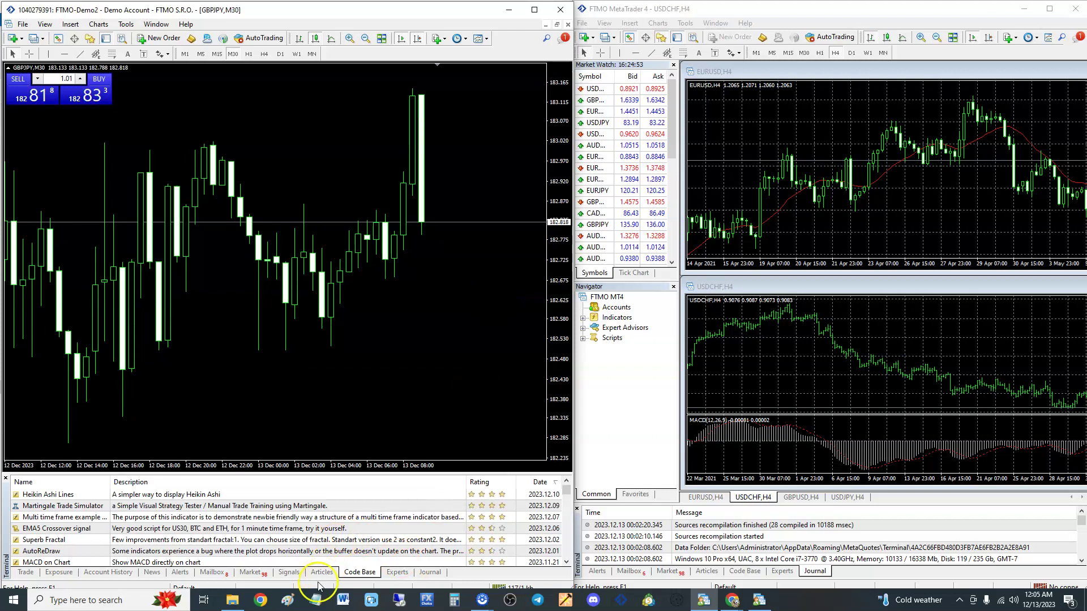
pyautogui.click(772, 276)
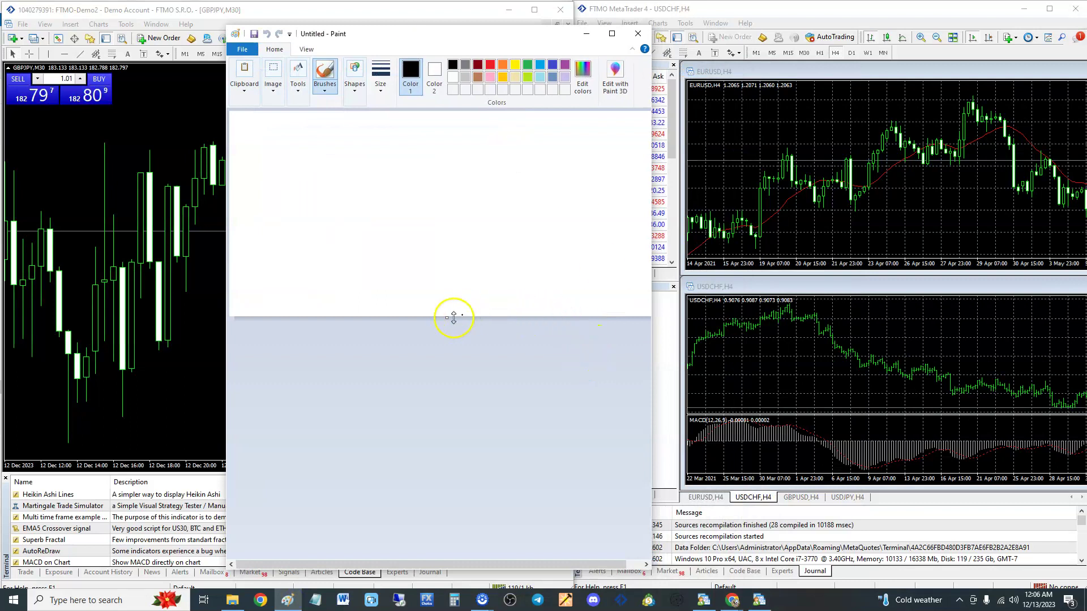
# Extend the blank Paint canvas downward and maximize the Paint window.
pyautogui.moveTo(446, 317); pyautogui.dragTo(446, 444)
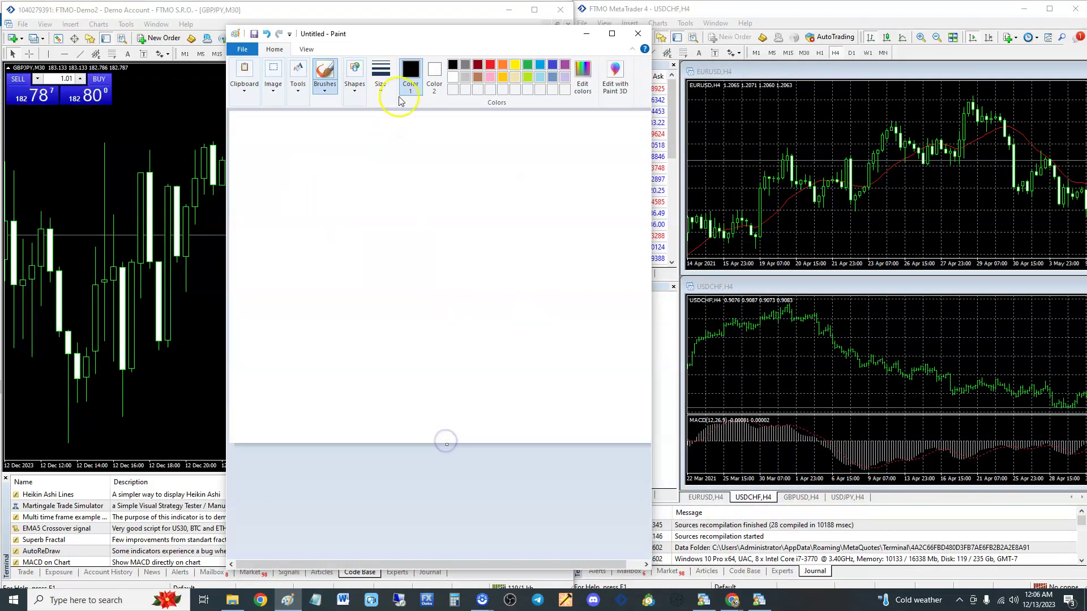
pyautogui.doubleClick(355, 34)
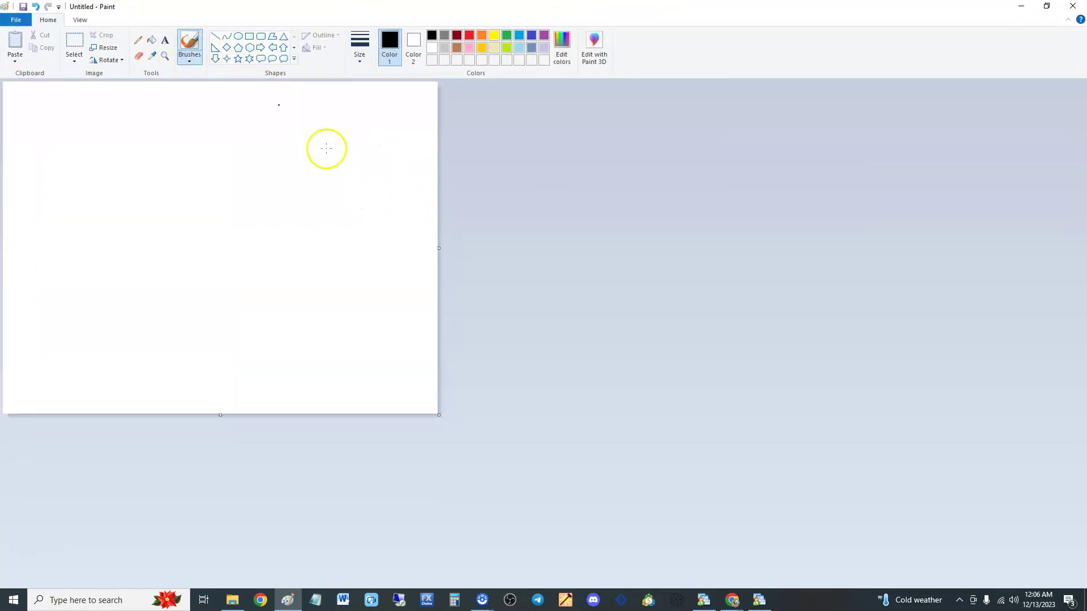
# Draw a sharp peak near the canvas's left edge with the Line tool, one line rising and one falling steeply, undoing the stray mark.
pyautogui.click(213, 37)
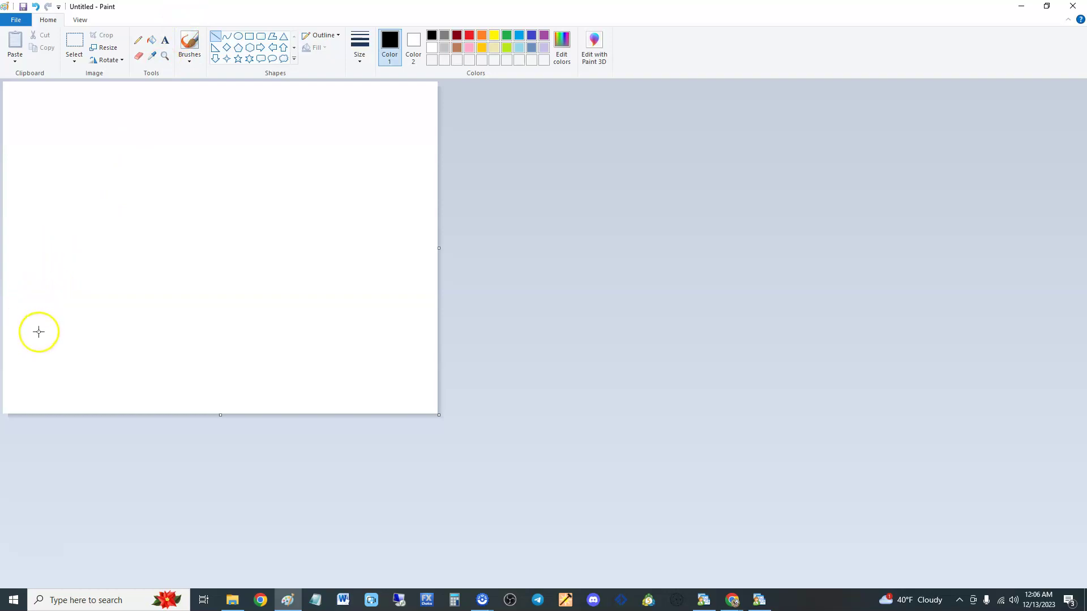
pyautogui.moveTo(39, 331); pyautogui.dragTo(90, 215)
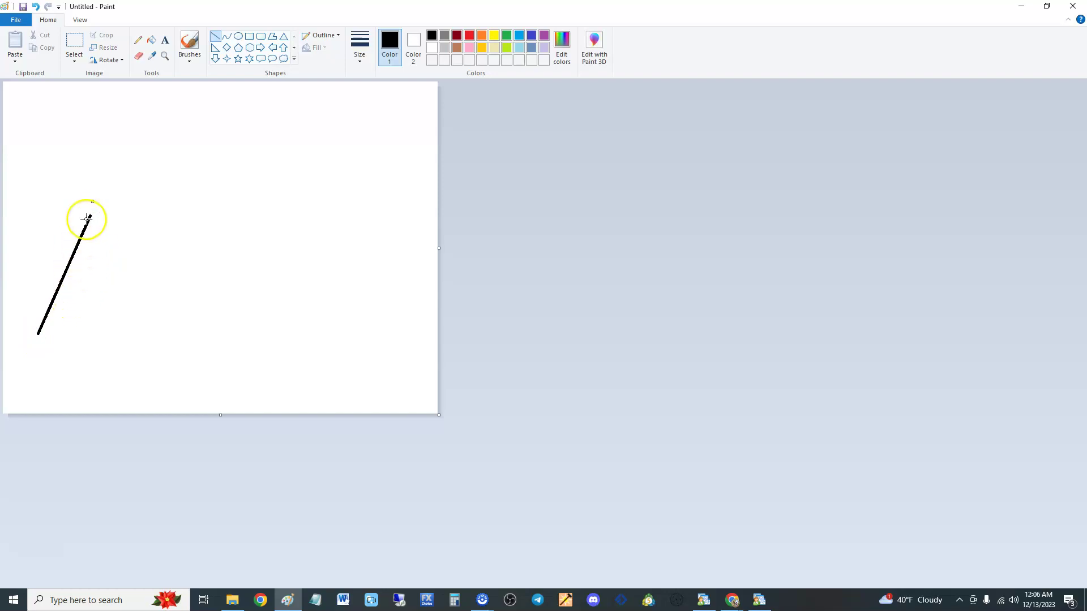
pyautogui.click(35, 7)
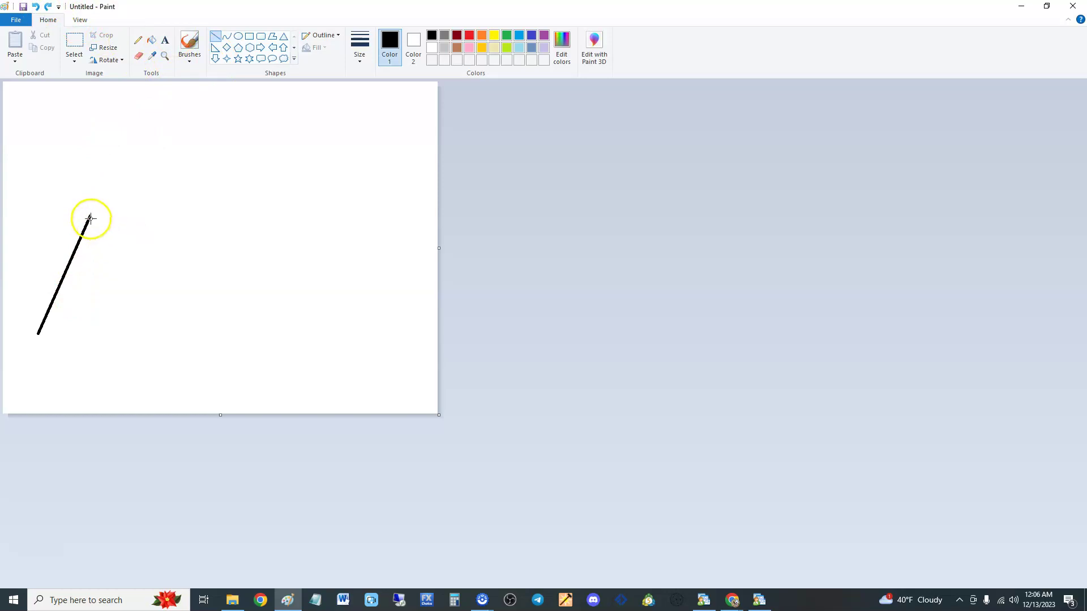
pyautogui.moveTo(90, 216); pyautogui.dragTo(108, 331)
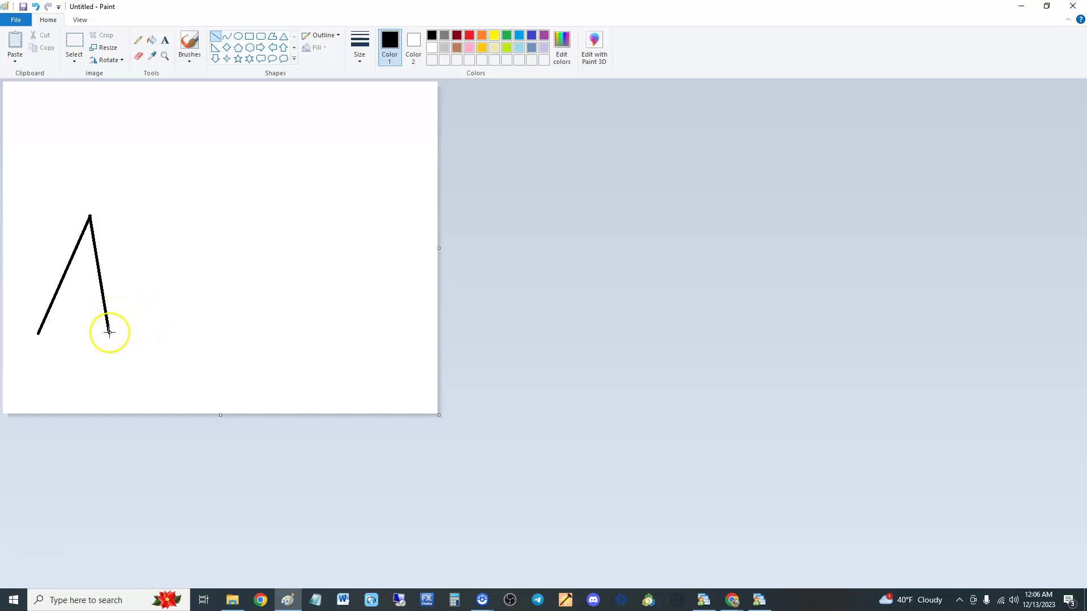
# Continue the falling line with connected straight segments that gradually flatten toward the canvas's lower middle.
pyautogui.moveTo(109, 332)
pyautogui.mouseDown()
pyautogui.moveTo(143, 359)
pyautogui.moveTo(118, 404)
pyautogui.moveTo(134, 370)
pyautogui.mouseUp()
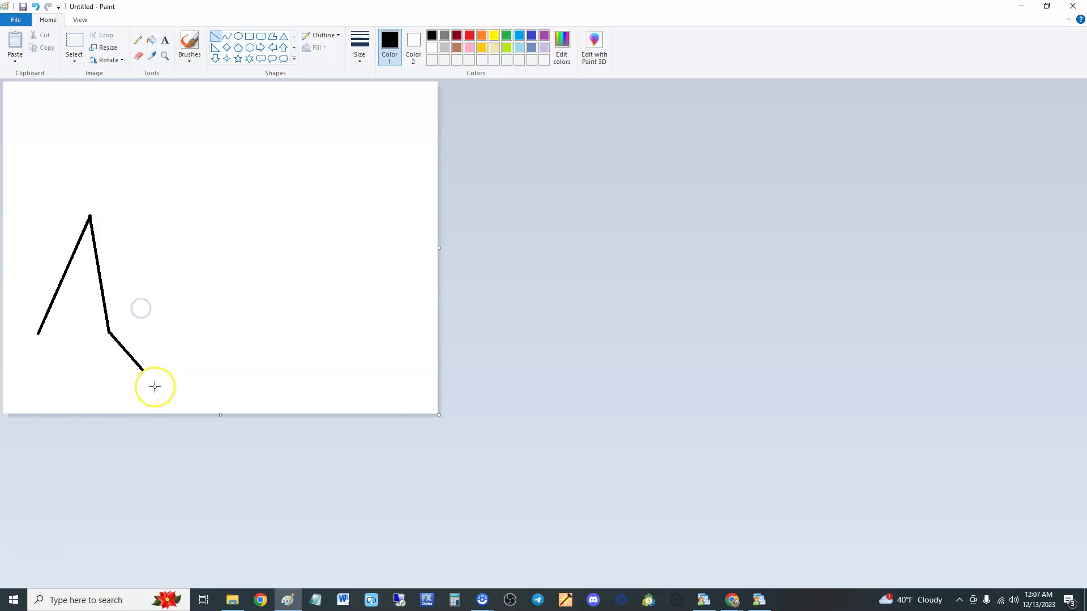
pyautogui.click(146, 370)
pyautogui.moveTo(160, 375); pyautogui.dragTo(187, 380)
pyautogui.click(144, 322)
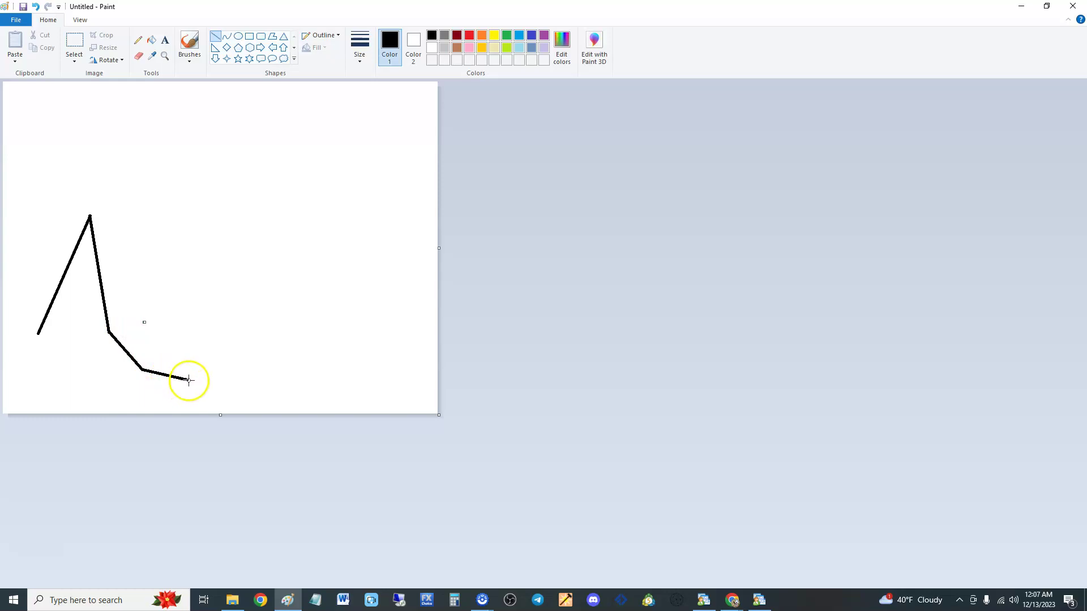
pyautogui.moveTo(188, 380); pyautogui.dragTo(264, 393)
pyautogui.click(220, 355)
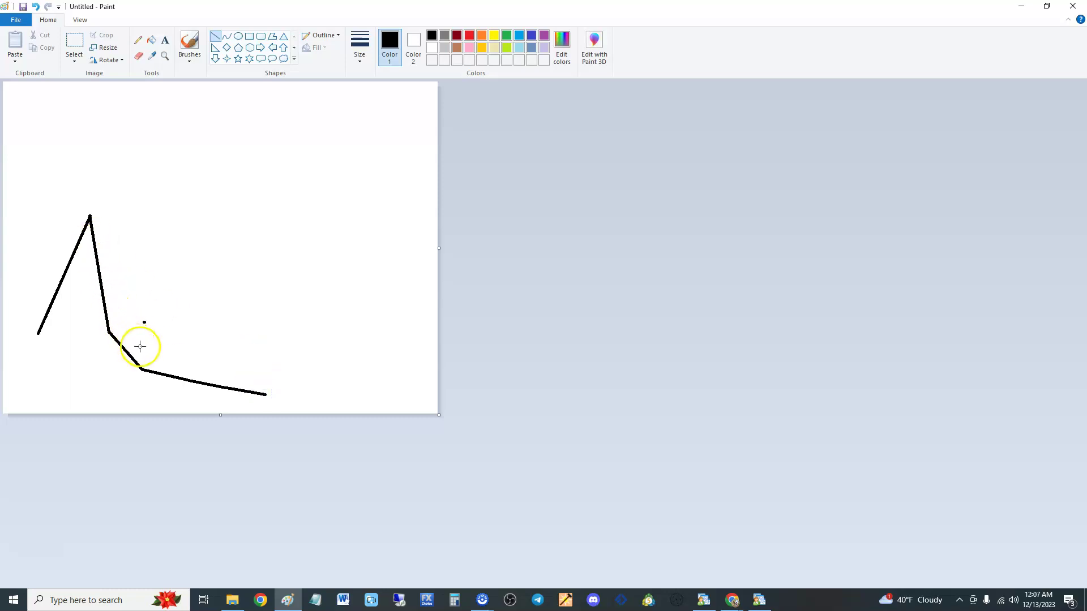
# Extend the line from its lowest point with three connected segments rising ever more steeply toward the canvas's right side.
pyautogui.click(266, 393)
pyautogui.moveTo(270, 395); pyautogui.dragTo(308, 380)
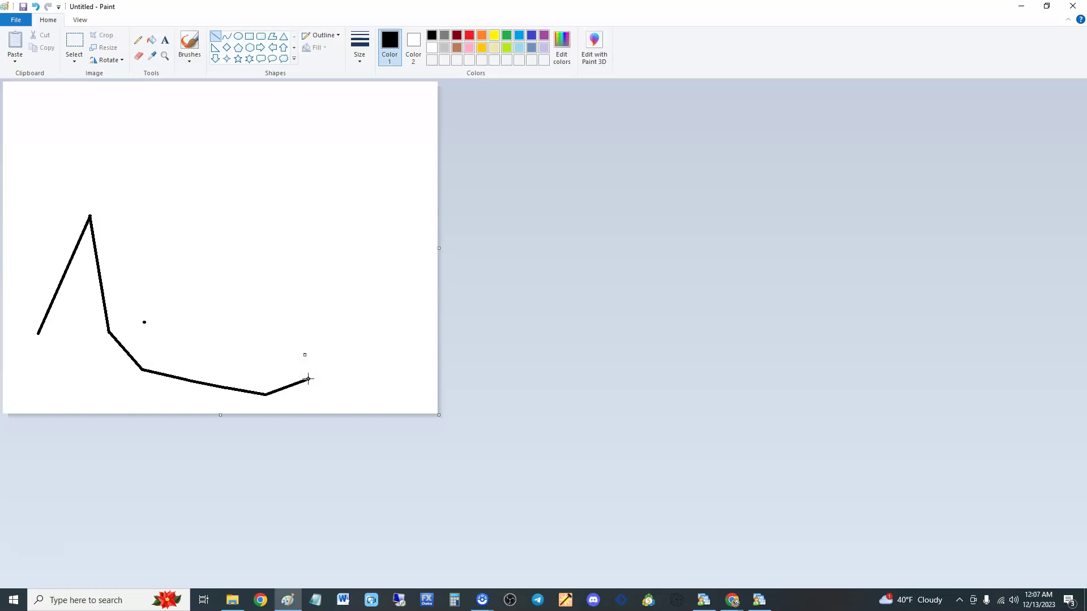
pyautogui.moveTo(308, 379); pyautogui.dragTo(341, 334)
pyautogui.click(335, 281)
pyautogui.click(342, 334)
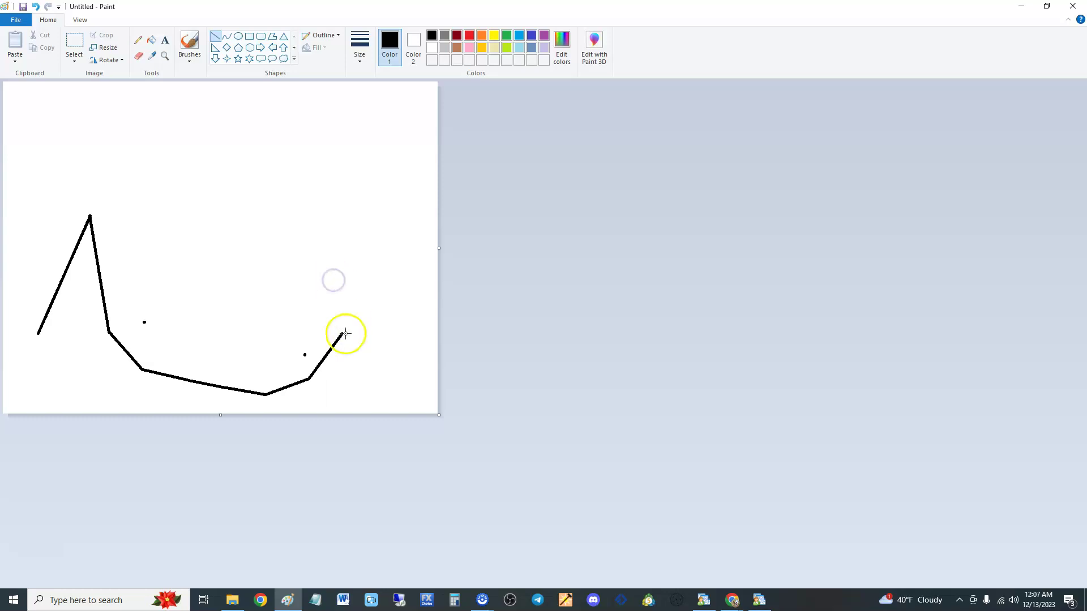
pyautogui.moveTo(342, 333); pyautogui.dragTo(366, 231)
pyautogui.click(336, 201)
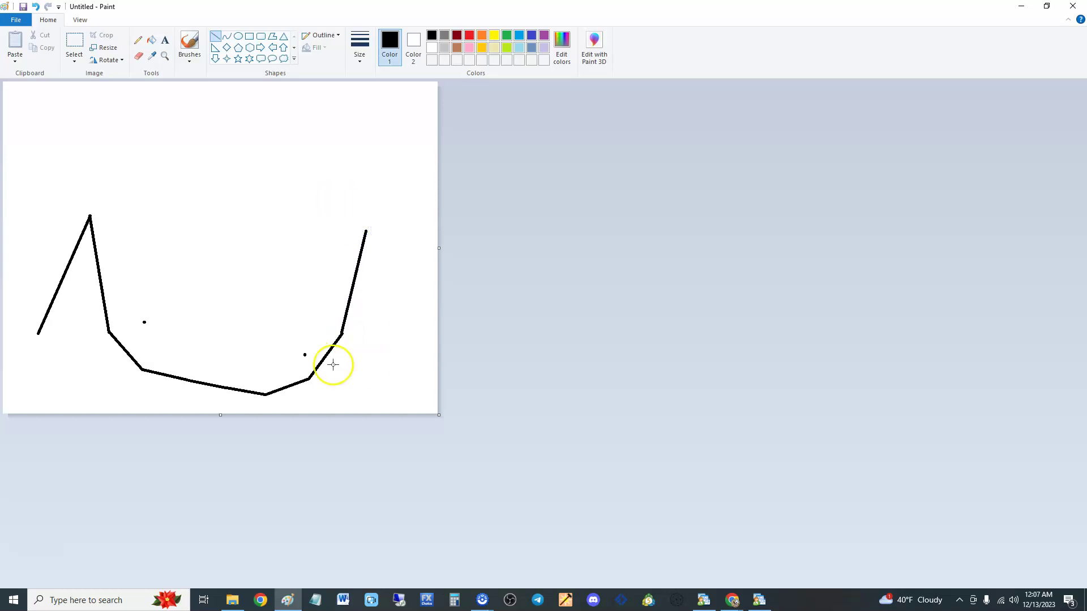
# Draw a rectangle around the curve's trough and a flattened rectangle as a thick horizontal level across the canvas above the curve.
pyautogui.click(253, 38)
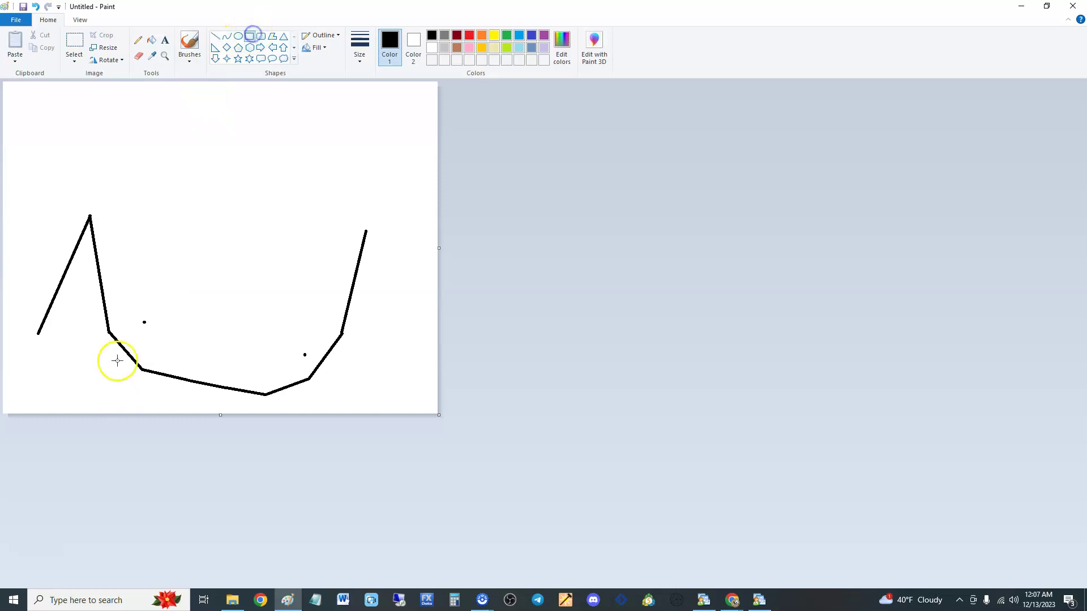
pyautogui.moveTo(106, 327)
pyautogui.mouseDown()
pyautogui.moveTo(235, 403)
pyautogui.moveTo(357, 405)
pyautogui.mouseUp()
pyautogui.click(396, 349)
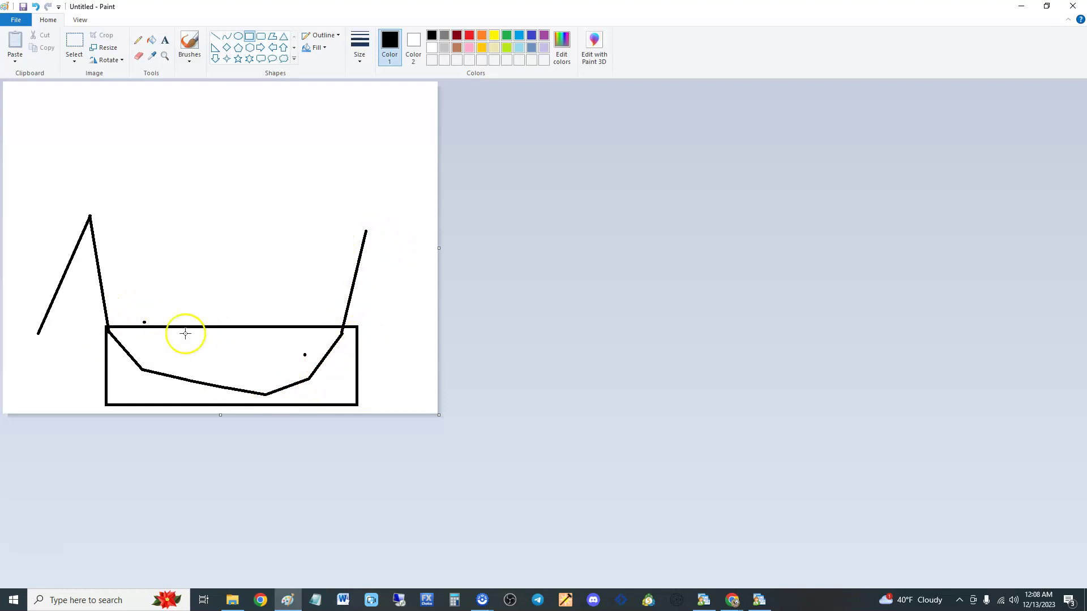
pyautogui.moveTo(10, 199); pyautogui.dragTo(438, 200)
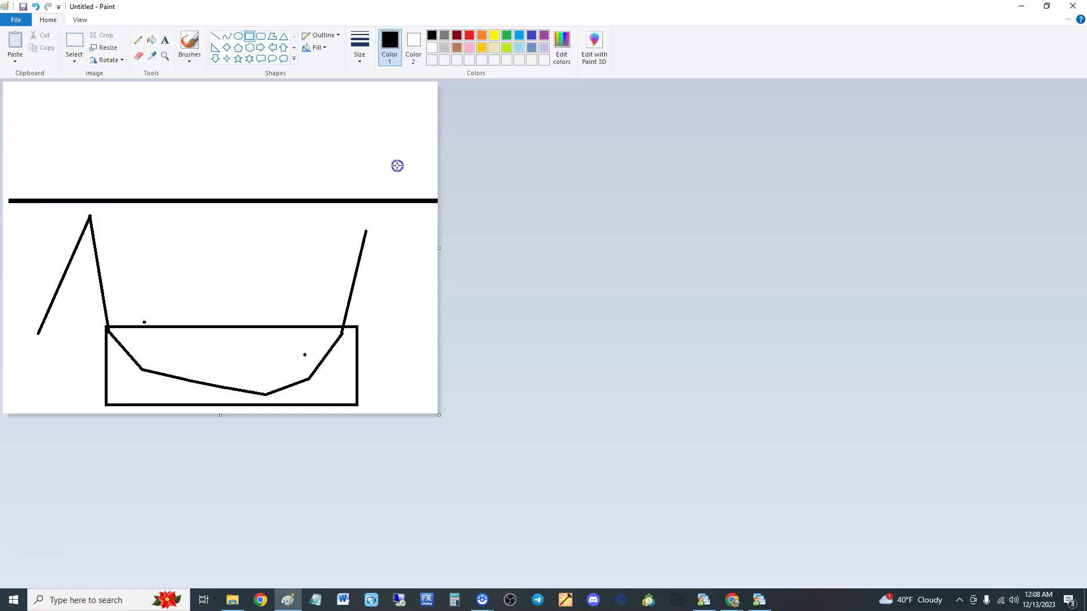
# Draw a second line path with a peak above the horizontal level, dropping through it and zigzagging just beneath it.
pyautogui.click(214, 34)
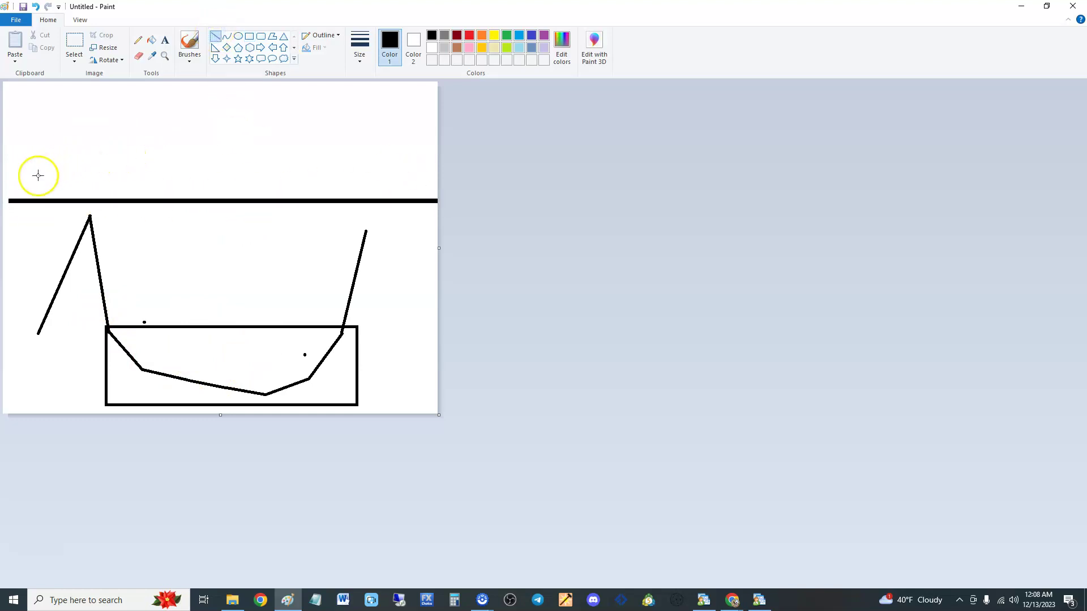
pyautogui.moveTo(31, 186); pyautogui.dragTo(90, 128)
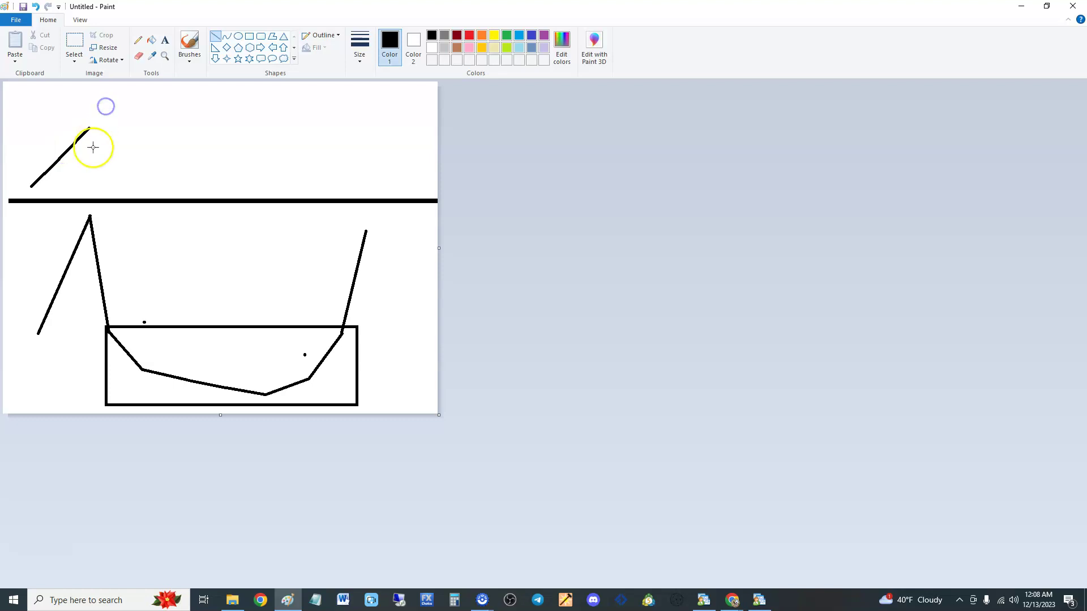
pyautogui.moveTo(88, 128); pyautogui.dragTo(119, 246)
pyautogui.click(116, 138)
pyautogui.click(125, 246)
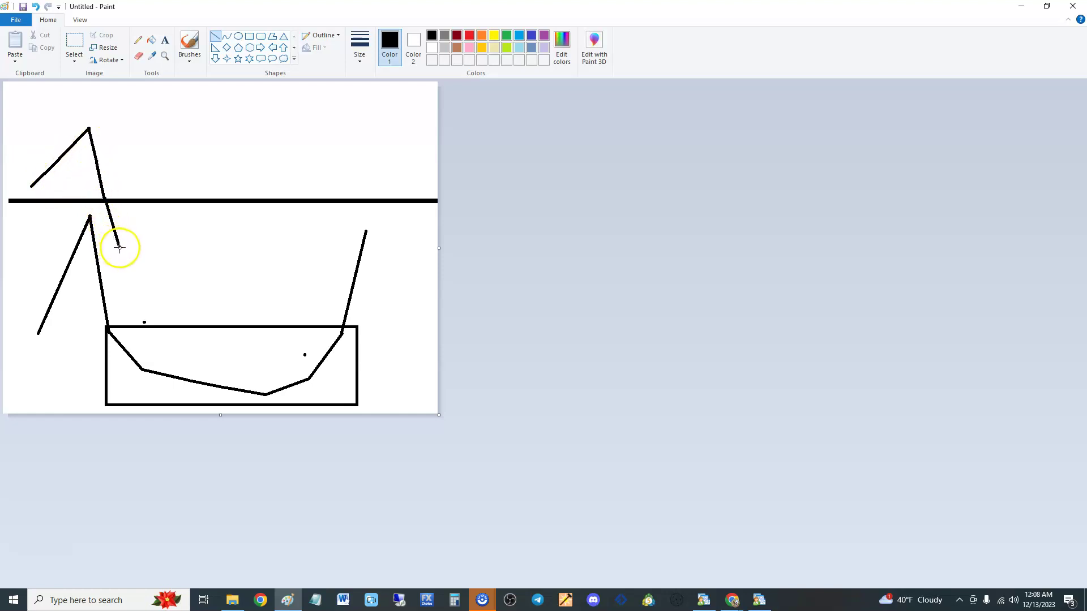
pyautogui.moveTo(119, 247)
pyautogui.mouseDown()
pyautogui.moveTo(141, 205)
pyautogui.moveTo(165, 275)
pyautogui.moveTo(152, 243)
pyautogui.mouseUp()
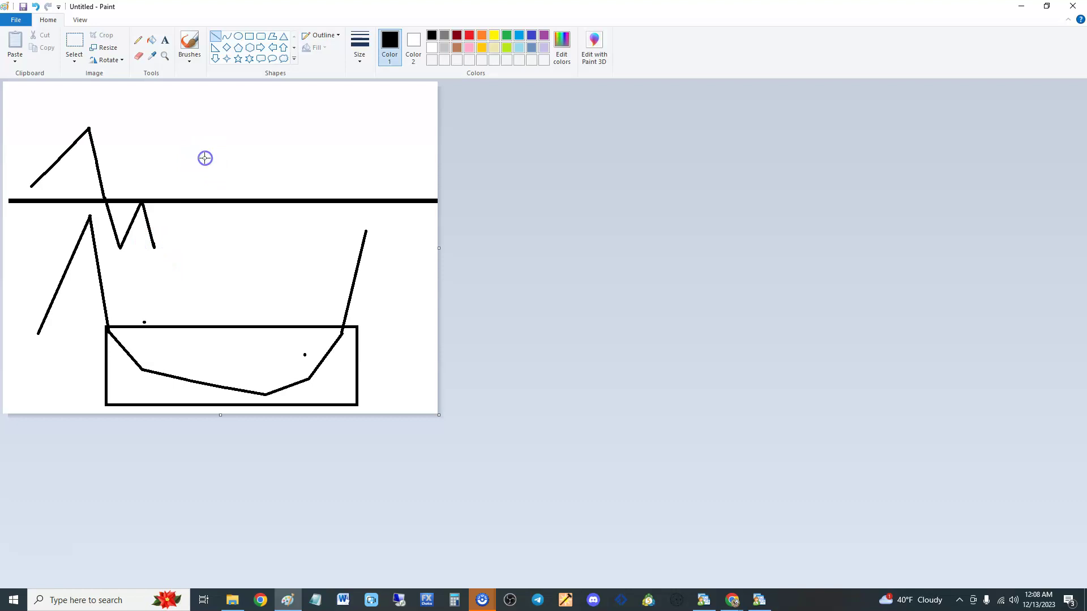